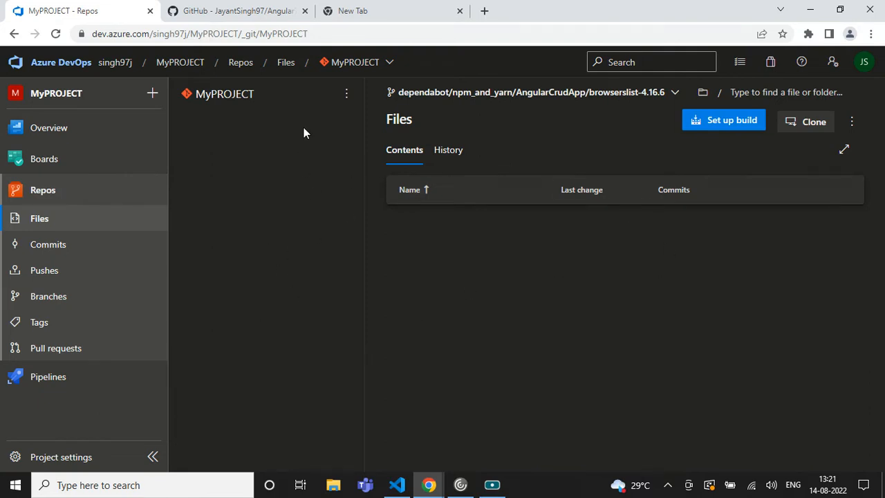
{"action": "left_click", "coordinate": [389, 63]}
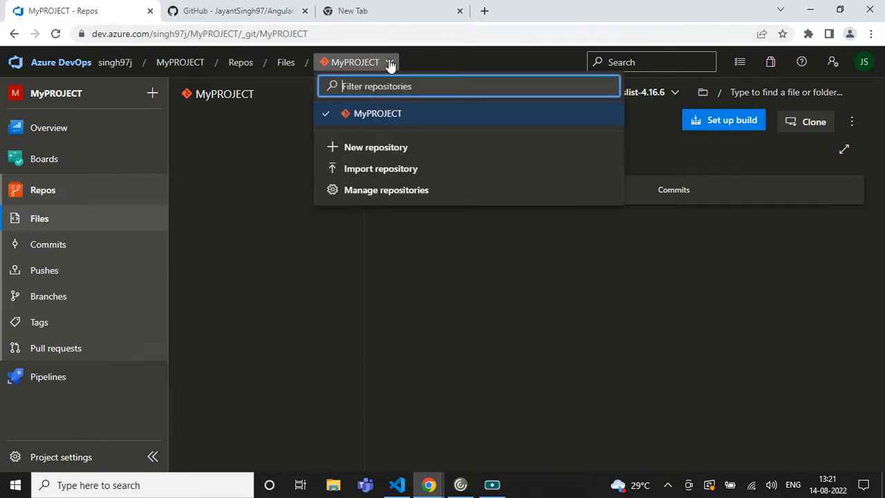
{"action": "left_click", "coordinate": [274, 170]}
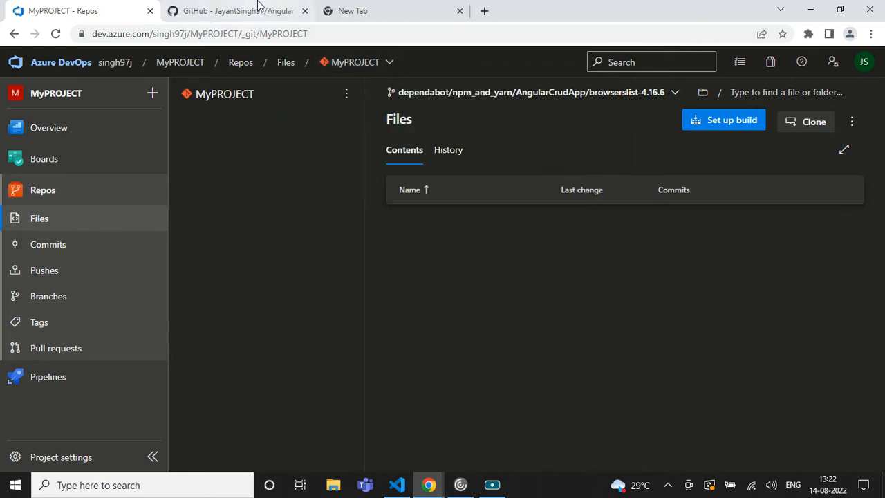
{"action": "left_click", "coordinate": [235, 10]}
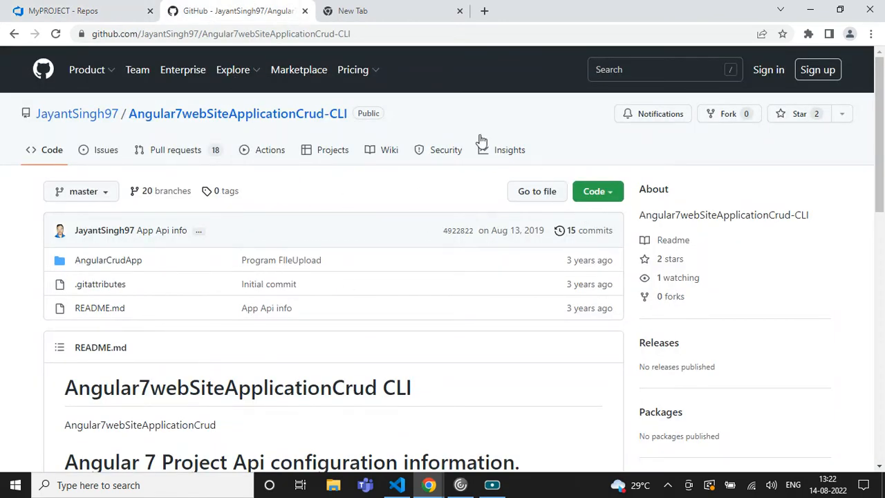
{"action": "left_click", "coordinate": [123, 10]}
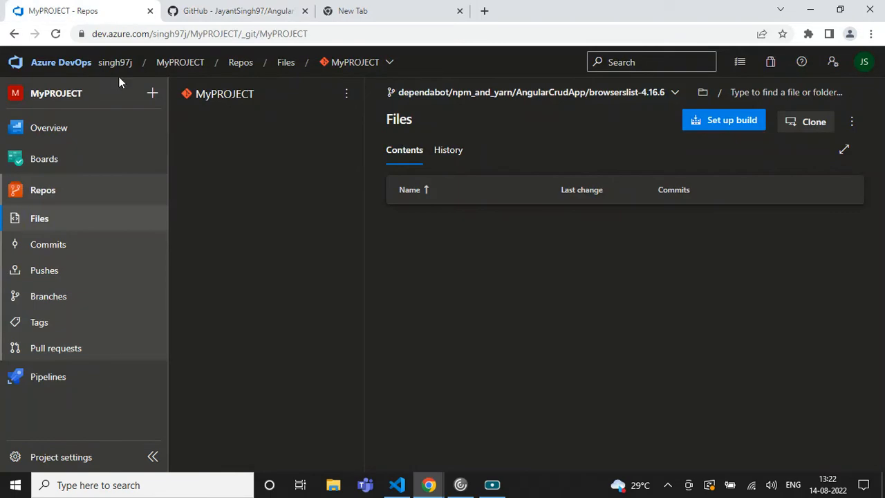
Copy the HTTPS clone URL of the Angular7webSiteApplicationCrud-CLI repository from GitHub and return to the Azure DevOps repository
{"action": "left_click", "coordinate": [235, 10]}
{"action": "left_click", "coordinate": [618, 194]}
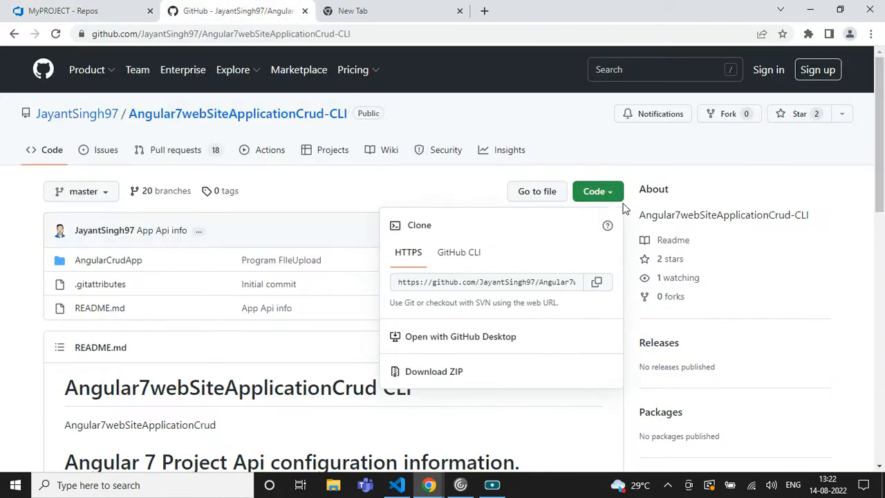
{"action": "left_click", "coordinate": [599, 283]}
{"action": "left_click", "coordinate": [123, 7]}
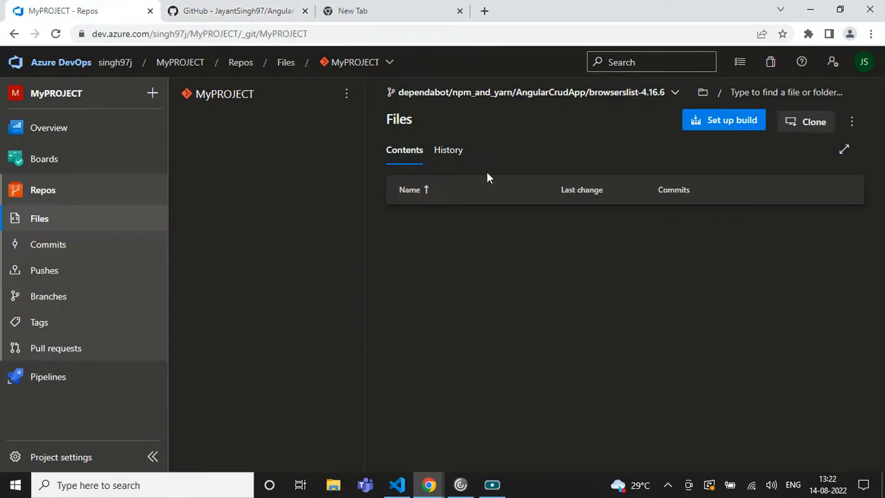
{"action": "left_click", "coordinate": [355, 63]}
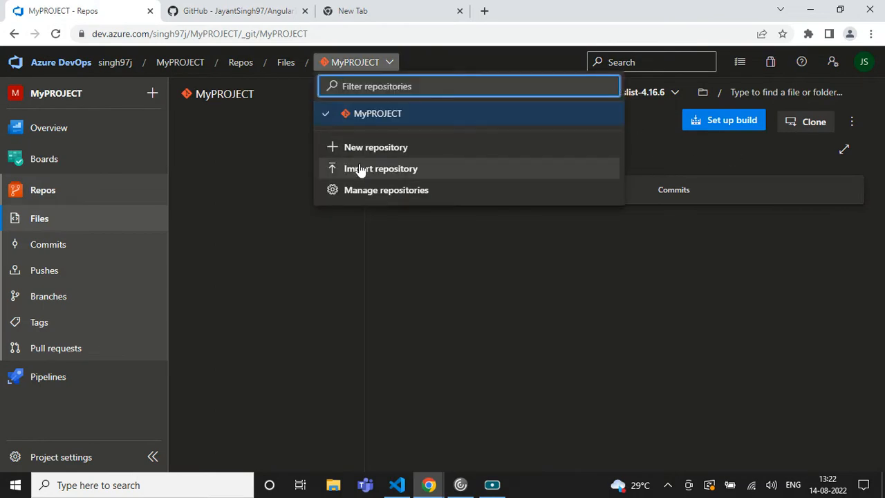
{"action": "left_click", "coordinate": [360, 168]}
{"action": "left_click", "coordinate": [791, 435]}
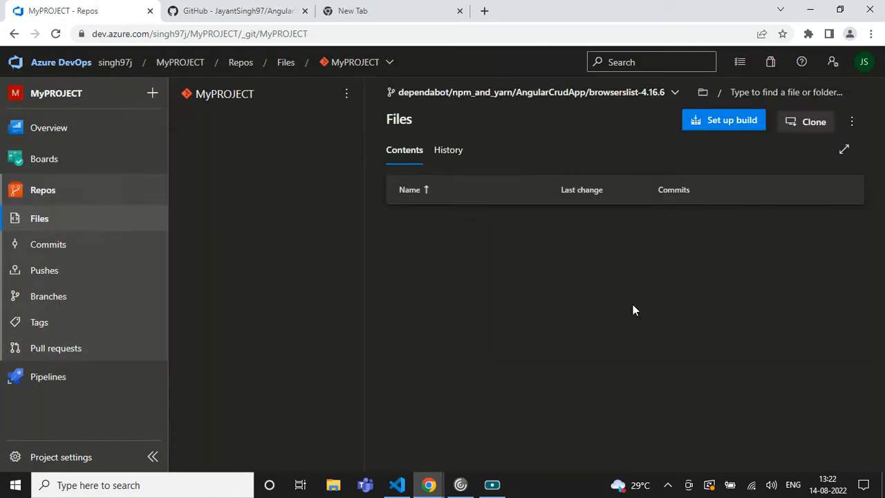
{"action": "left_click", "coordinate": [375, 62]}
{"action": "left_click", "coordinate": [363, 147]}
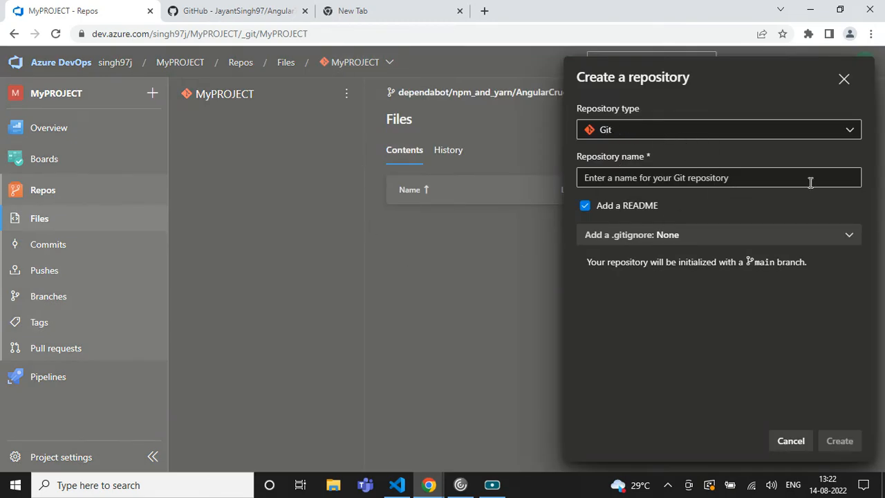
{"action": "left_click", "coordinate": [789, 441]}
Import the GitHub repository into MyPROJECT from the copied clone URL, named Angular7webSiteApplicationCrud-CLI.git, without authentication
{"action": "left_click", "coordinate": [367, 61]}
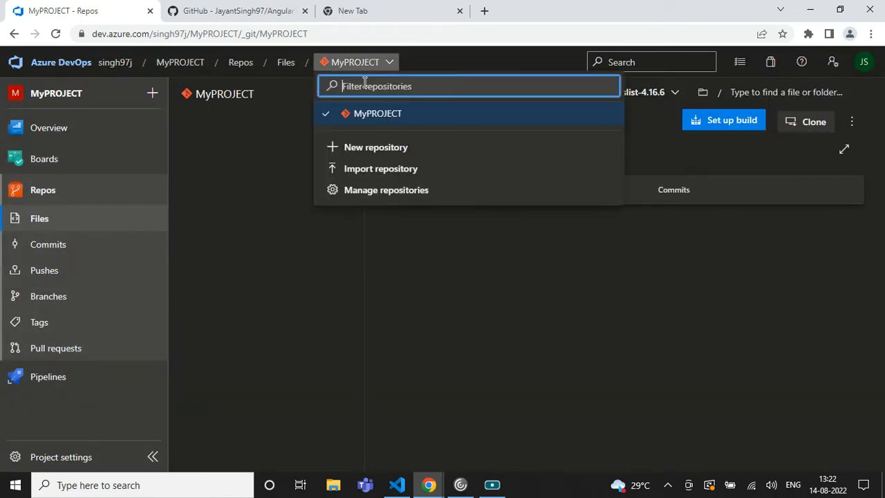
{"action": "left_click", "coordinate": [395, 168]}
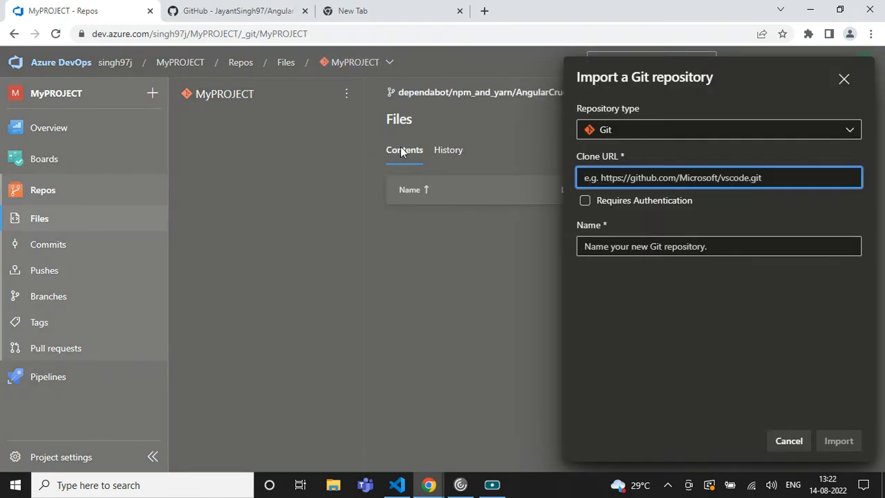
{"action": "key", "text": "ctrl+v"}
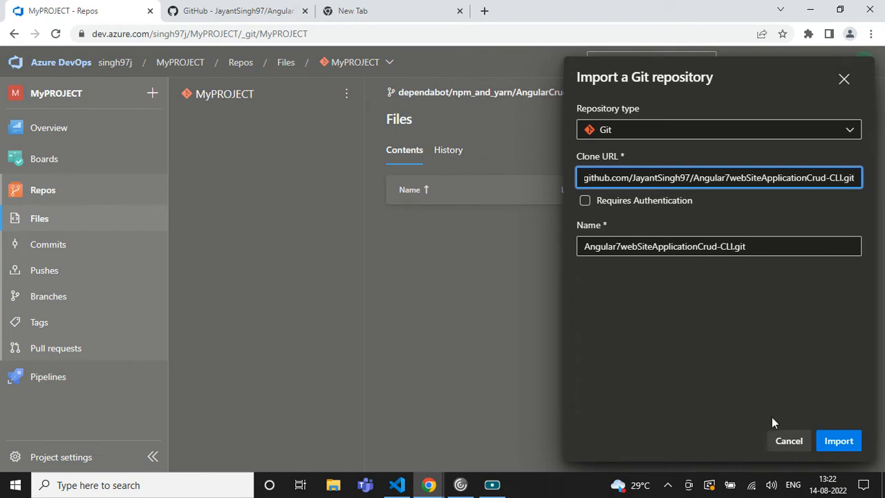
{"action": "left_click", "coordinate": [833, 441]}
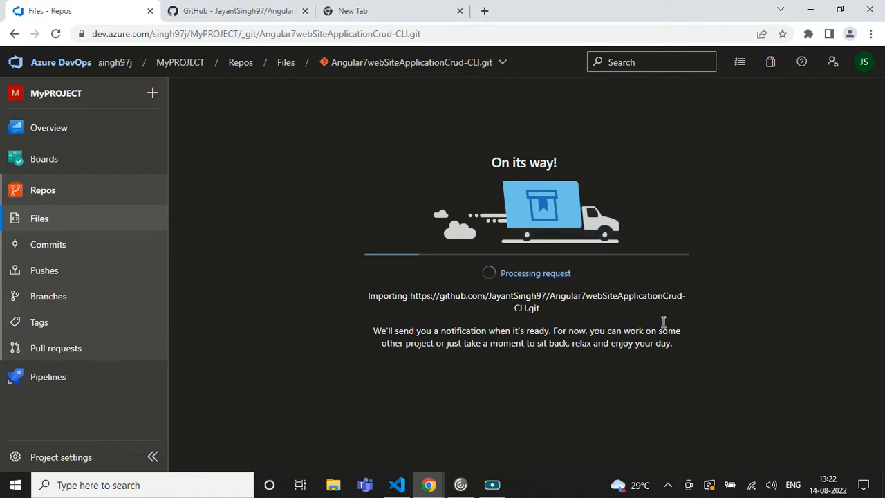
{"action": "left_click", "coordinate": [271, 11]}
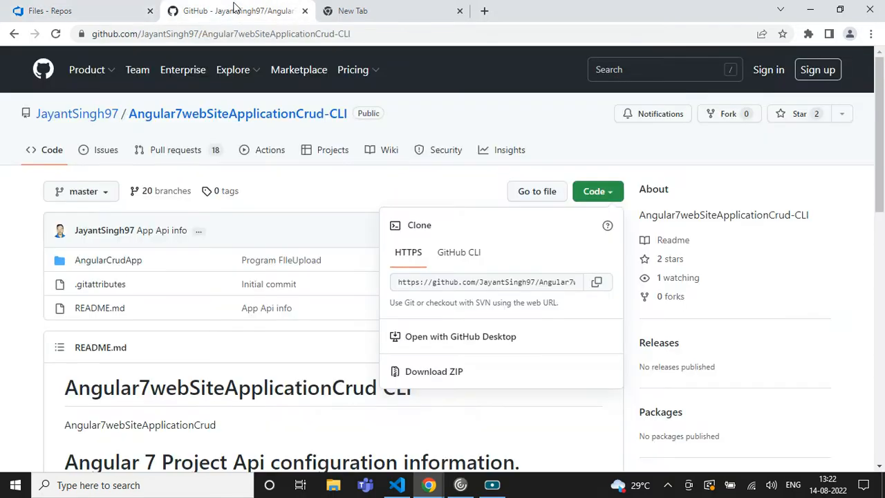
{"action": "left_click", "coordinate": [111, 11]}
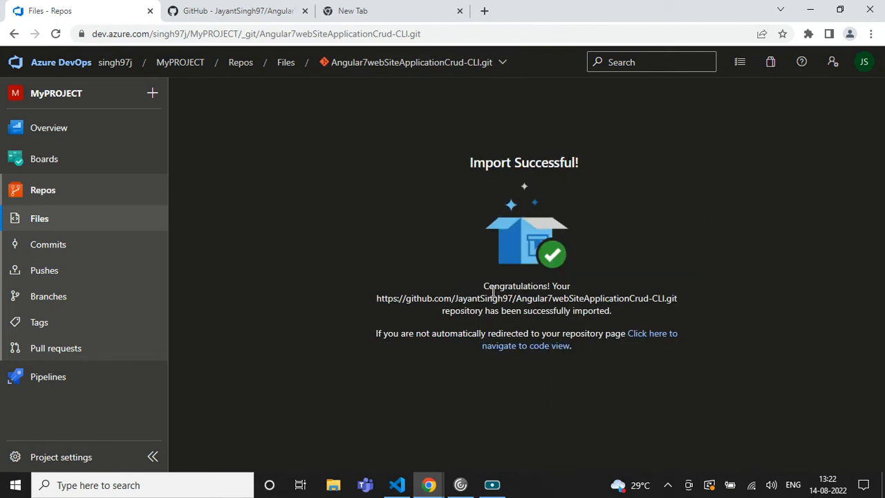
{"action": "left_click_drag", "start_coordinate": [597, 281], "coordinate": [419, 273]}
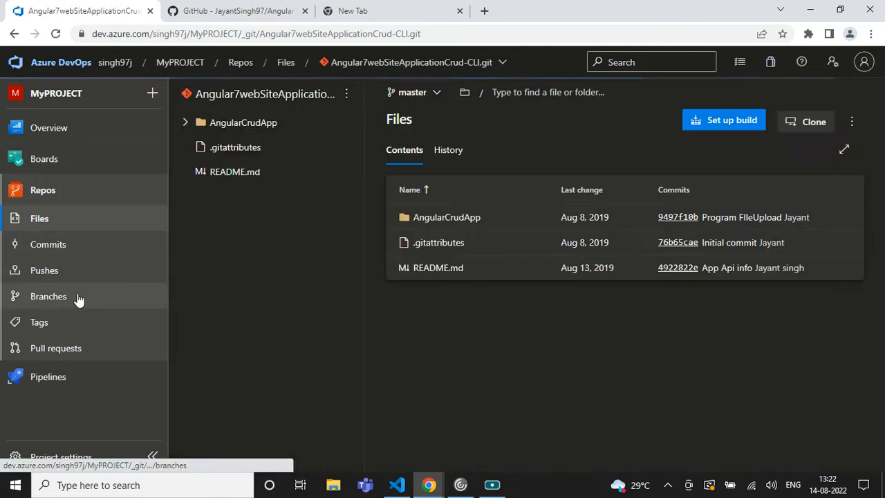
View the imported repository's branches with the angular and dependabot/npm_and_yarn/AngularCrudApp folders collapsed
{"action": "left_click", "coordinate": [85, 296]}
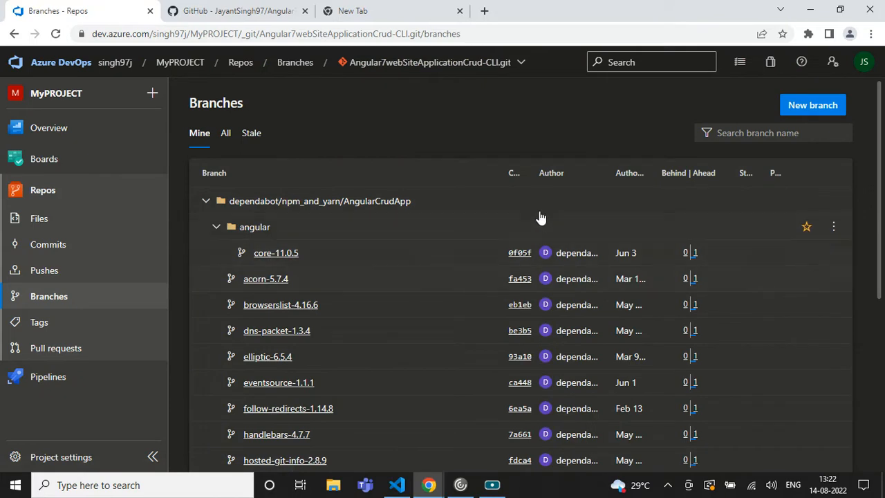
{"action": "left_click", "coordinate": [216, 227]}
{"action": "left_click", "coordinate": [205, 200]}
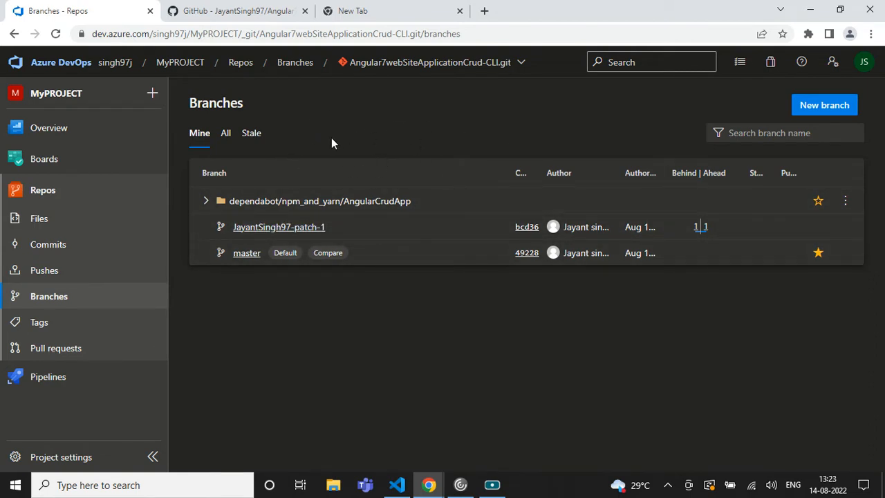
Compare the branch lists of the MyPROJECT and Angular7webSiteApplicationCrud-CLI.git repositories, ending on the imported repository
{"action": "left_click", "coordinate": [431, 67]}
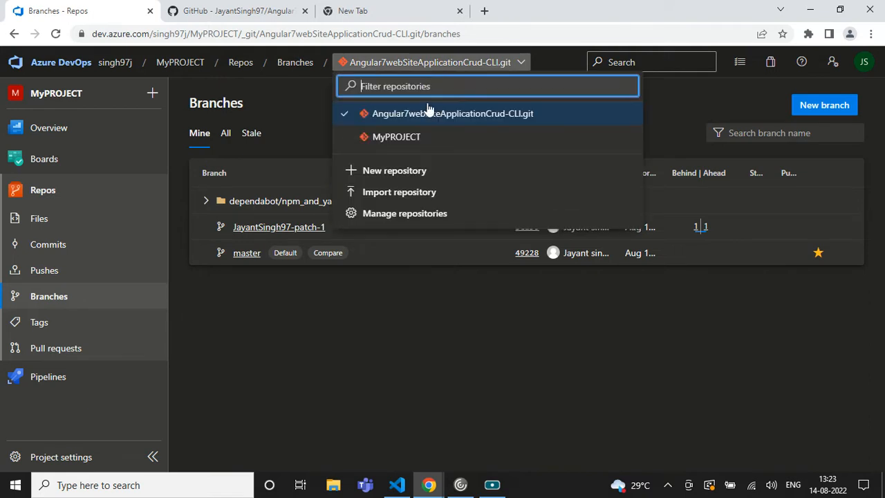
{"action": "left_click", "coordinate": [407, 138]}
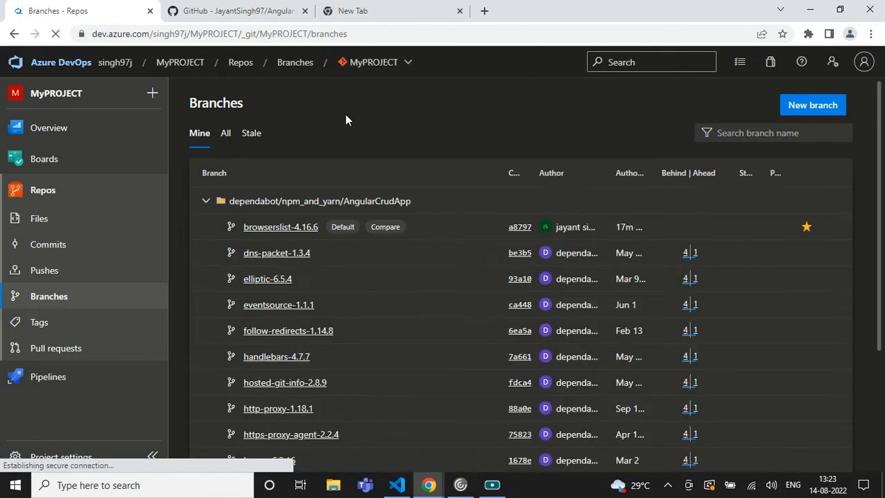
{"action": "left_click", "coordinate": [377, 66]}
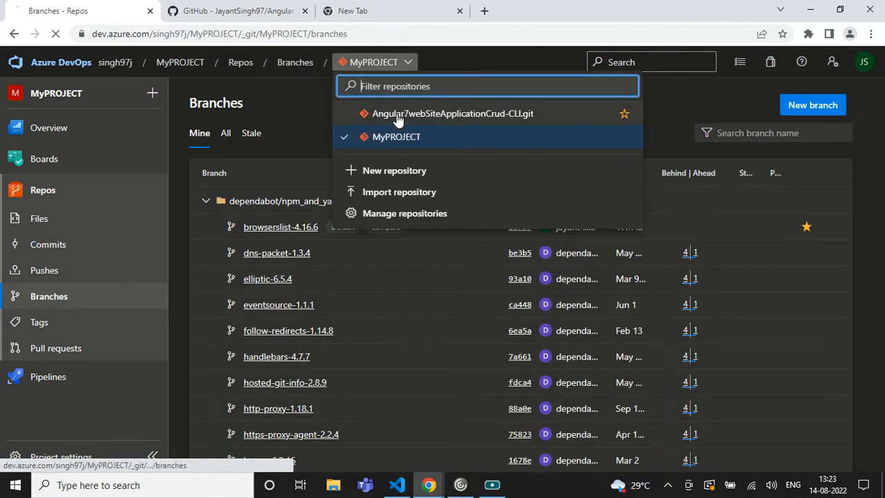
{"action": "left_click", "coordinate": [402, 117]}
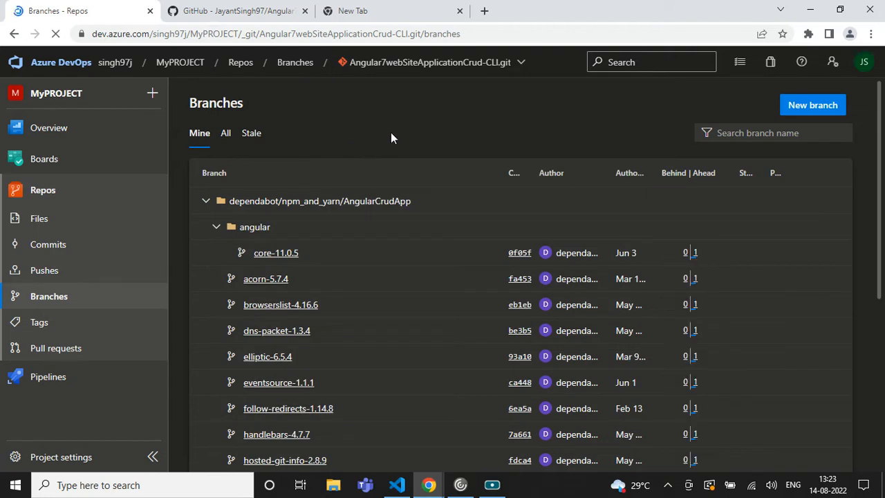
{"action": "left_click", "coordinate": [421, 65]}
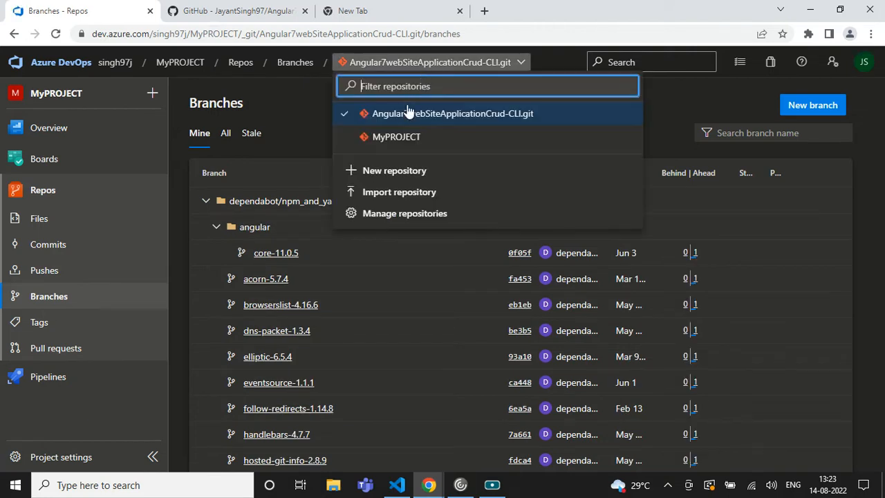
{"action": "left_click", "coordinate": [310, 104]}
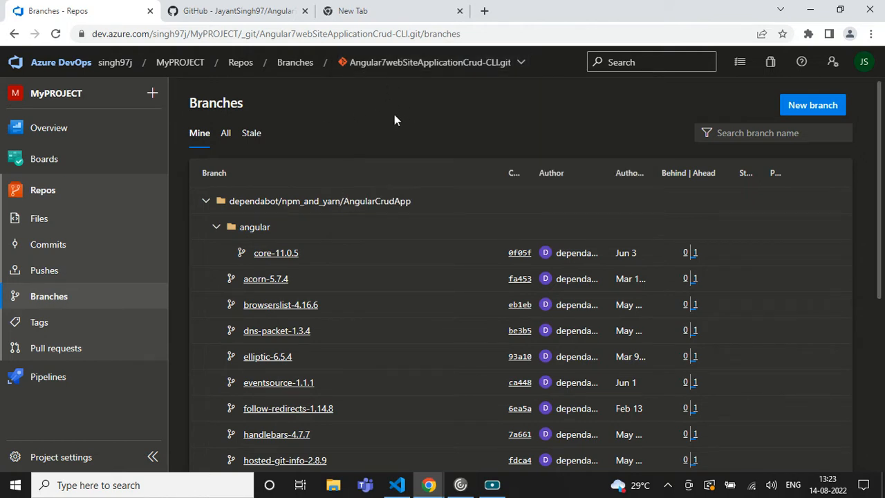
{"action": "left_click", "coordinate": [433, 66]}
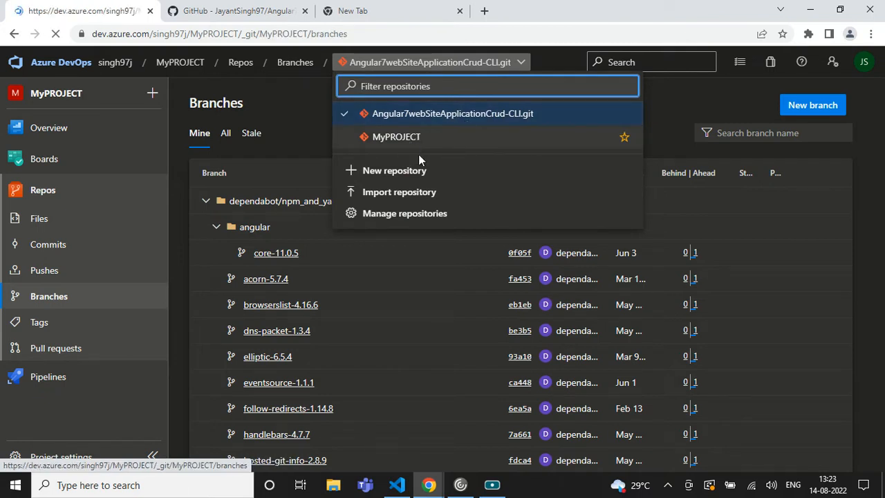
{"action": "left_click", "coordinate": [418, 140]}
{"action": "left_click", "coordinate": [397, 66]}
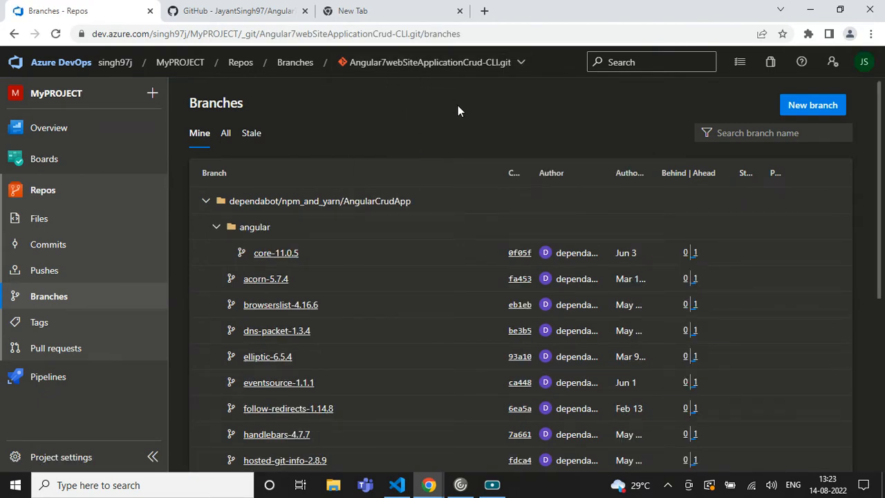
Create a branch named feature/AngularProduct based on master in the imported repository
{"action": "left_click", "coordinate": [806, 104]}
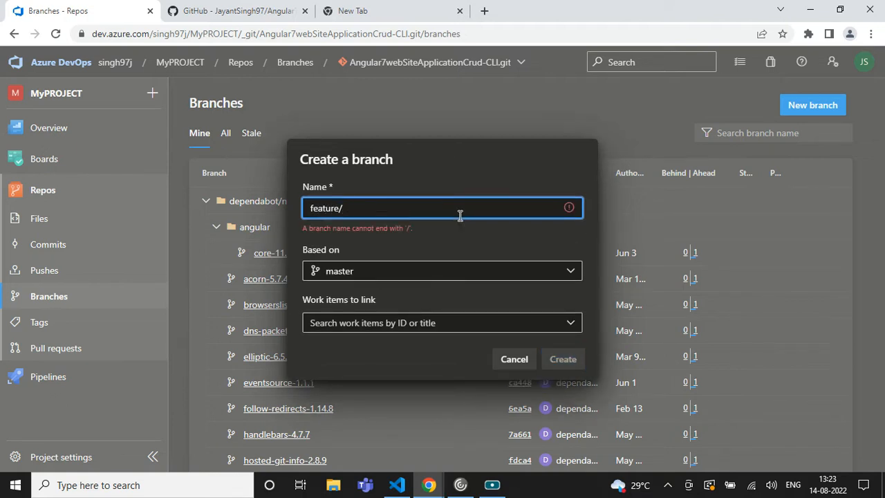
{"action": "key", "text": "BackSpace"}
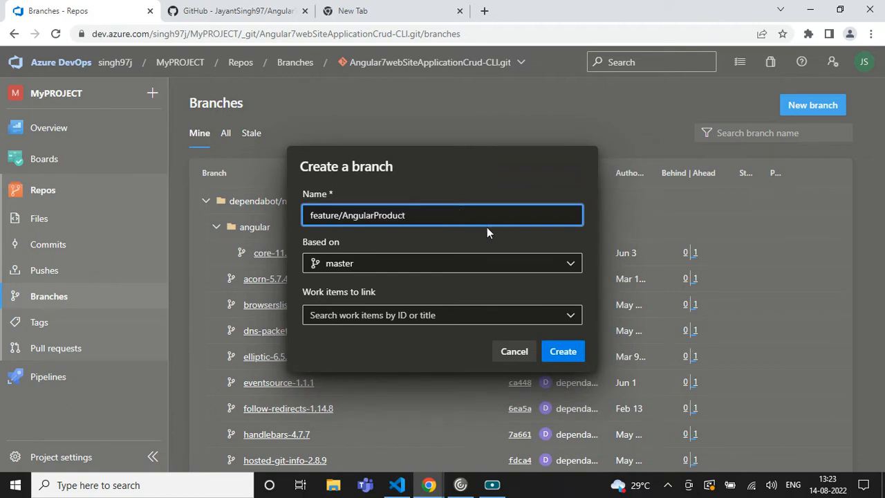
{"action": "left_click", "coordinate": [572, 356]}
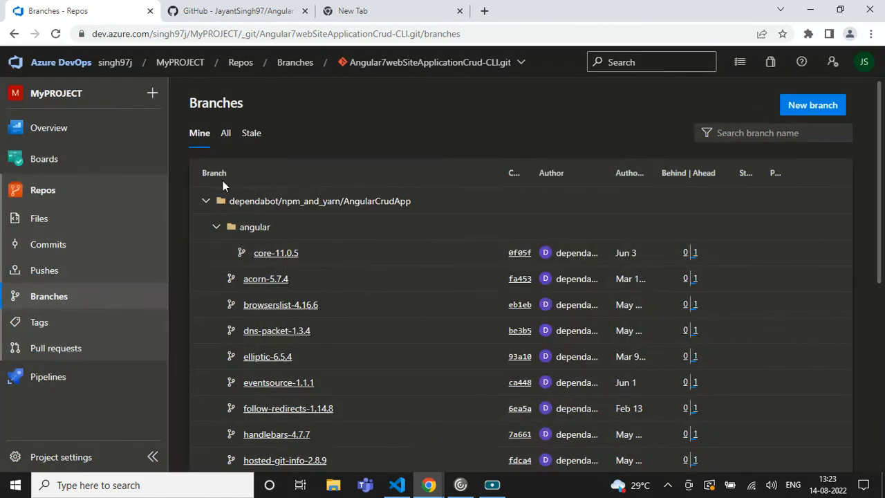
Collapse the dependabot branch folder and open the files of the feature/AngularProduct branch
{"action": "left_click", "coordinate": [232, 228]}
{"action": "left_click", "coordinate": [205, 202]}
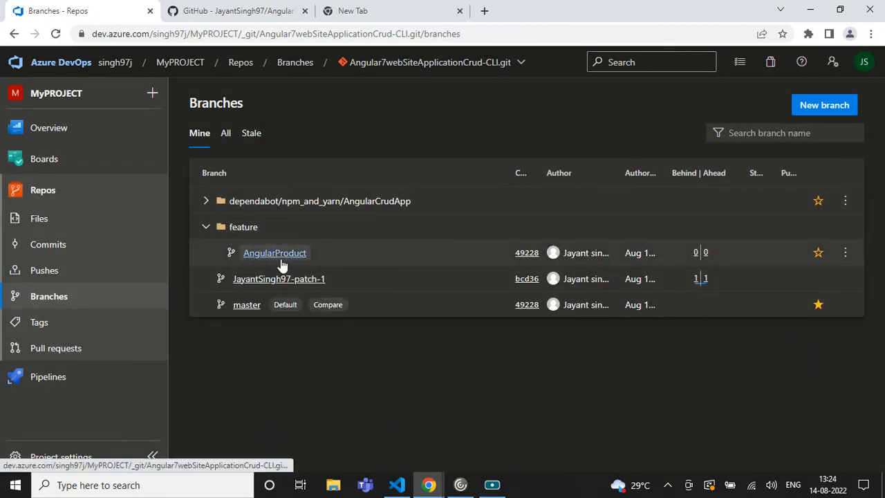
{"action": "left_click", "coordinate": [287, 254]}
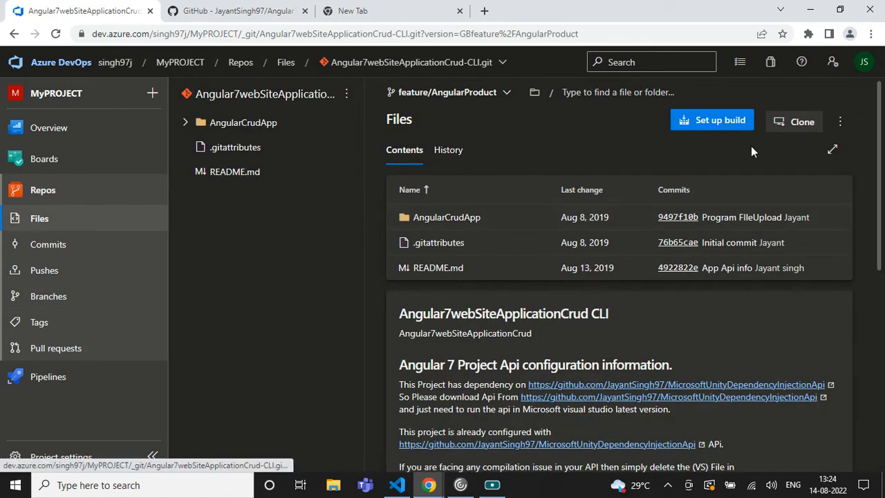
Try to clone the repository in Visual Studio Code, allowing the app to open, and return to the browser with the clone dialog closed
{"action": "left_click", "coordinate": [801, 122]}
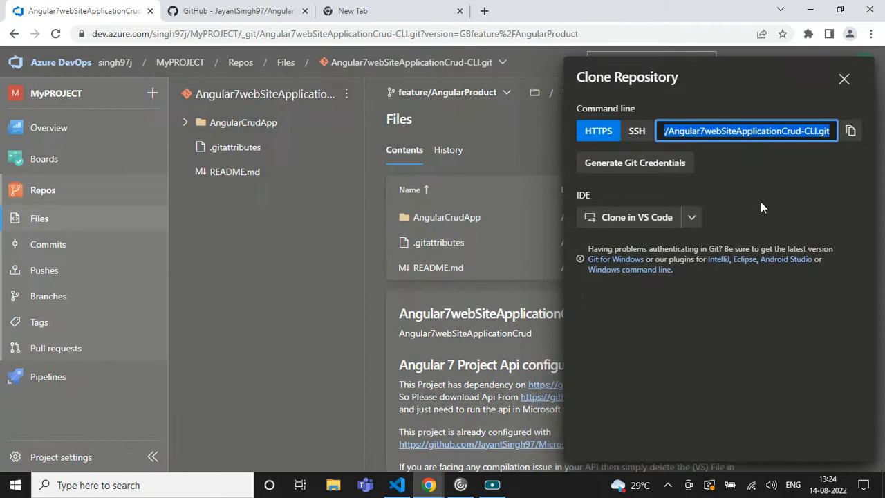
{"action": "left_click", "coordinate": [626, 220]}
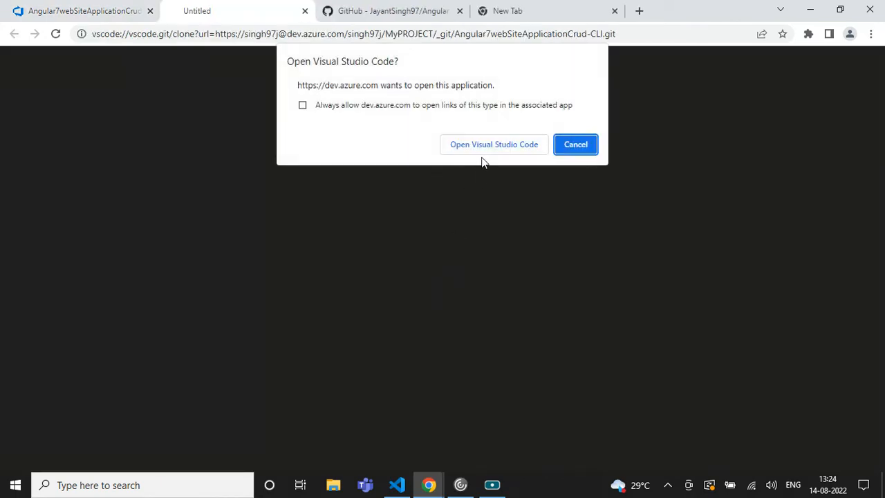
{"action": "left_click", "coordinate": [477, 147]}
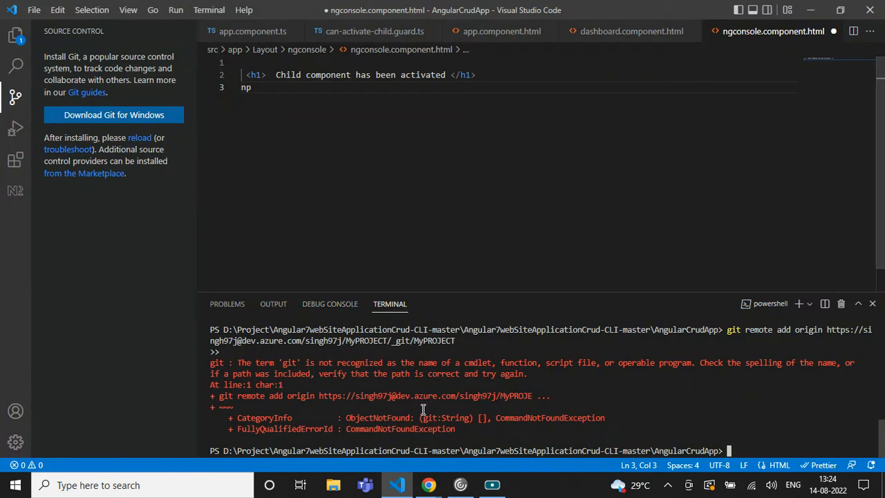
{"action": "left_click", "coordinate": [429, 485]}
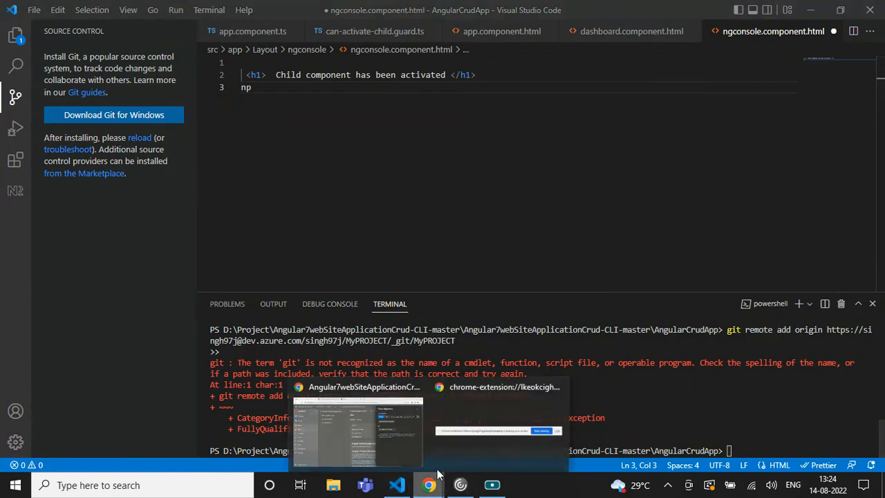
{"action": "left_click", "coordinate": [366, 430]}
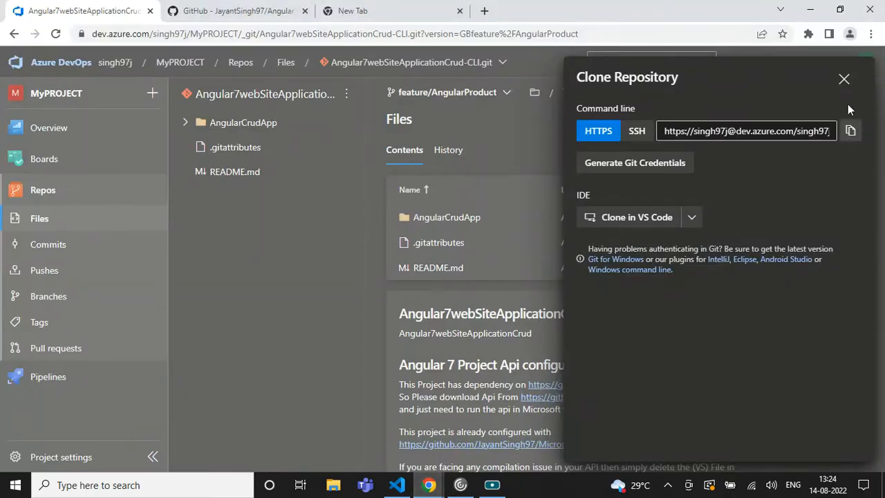
{"action": "left_click", "coordinate": [843, 79]}
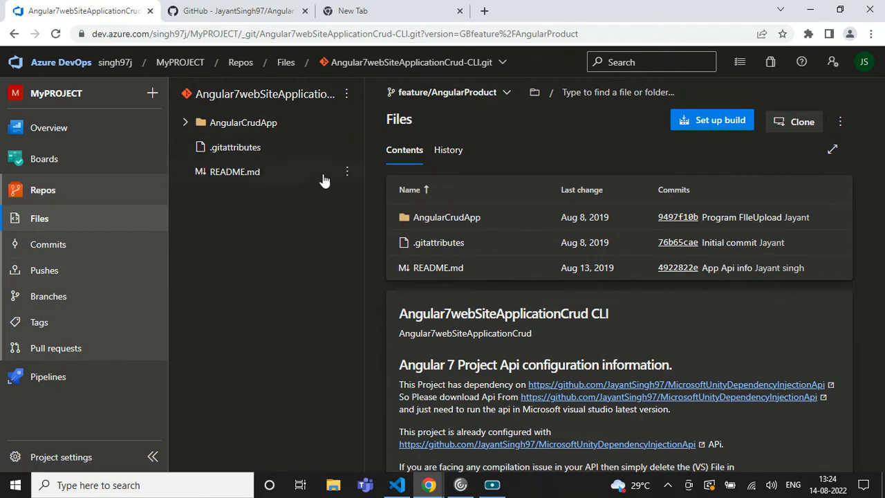
Review the commit history of the feature/AngularProduct branch and check the source GitHub repository page
{"action": "left_click", "coordinate": [59, 245]}
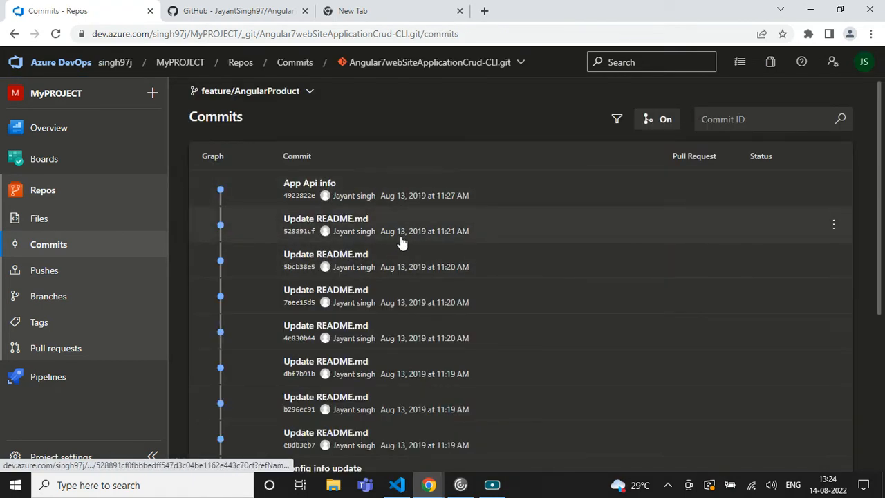
{"action": "scroll", "coordinate": [398, 249], "scroll_direction": "down", "scroll_amount": 3}
{"action": "scroll", "coordinate": [399, 249], "scroll_direction": "up", "scroll_amount": 3}
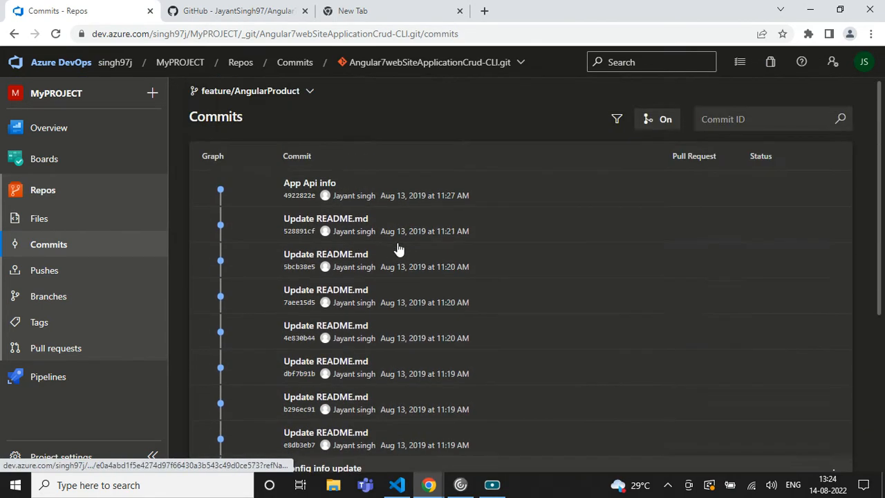
{"action": "scroll", "coordinate": [369, 204], "scroll_direction": "down", "scroll_amount": 3}
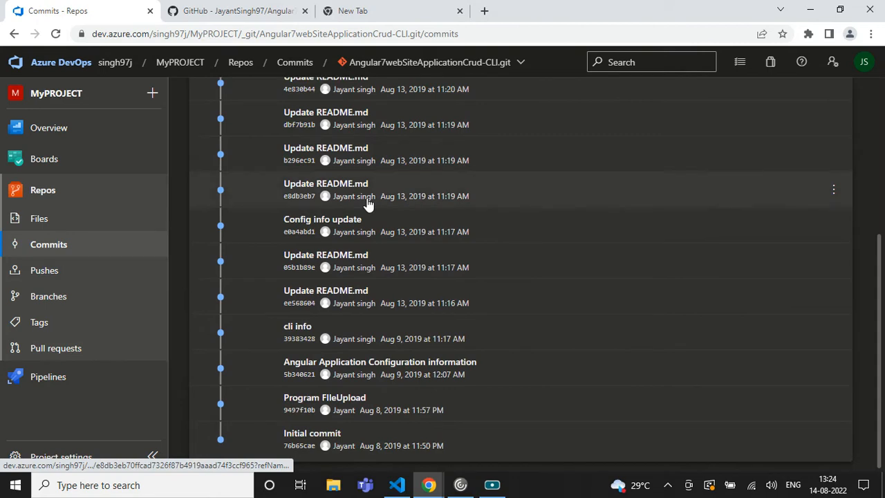
{"action": "scroll", "coordinate": [369, 204], "scroll_direction": "up", "scroll_amount": 3}
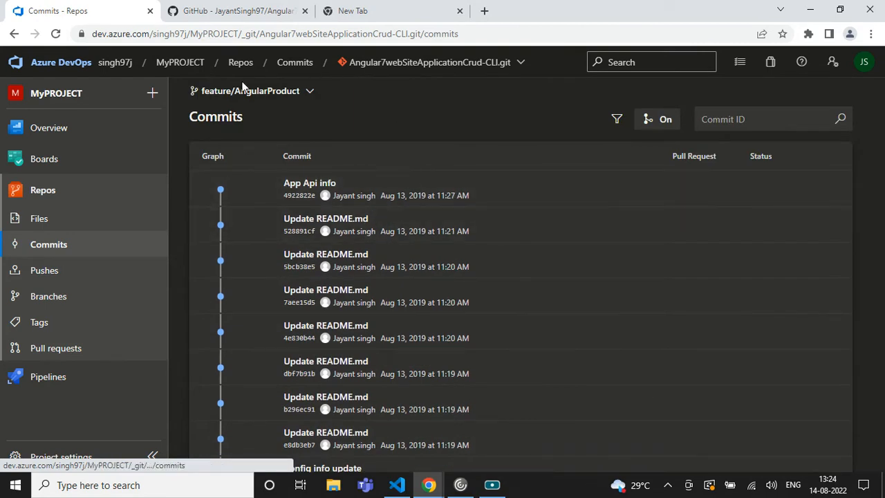
{"action": "left_click", "coordinate": [223, 12]}
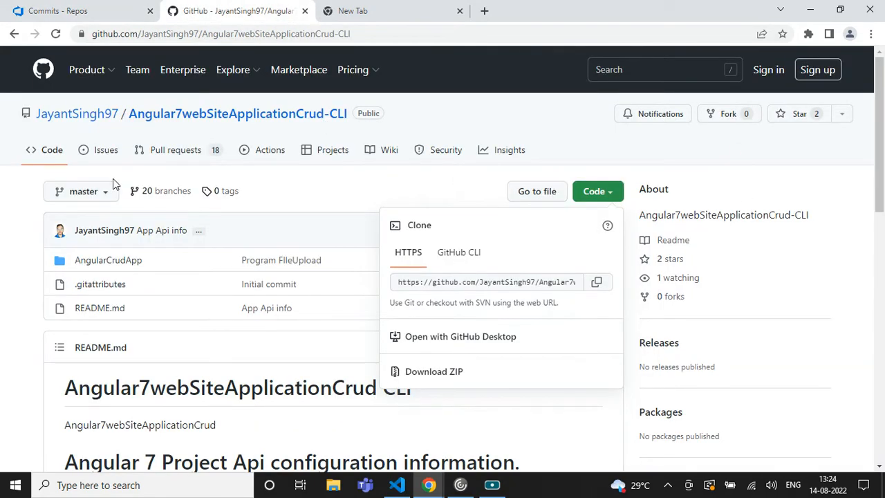
{"action": "left_click", "coordinate": [69, 8]}
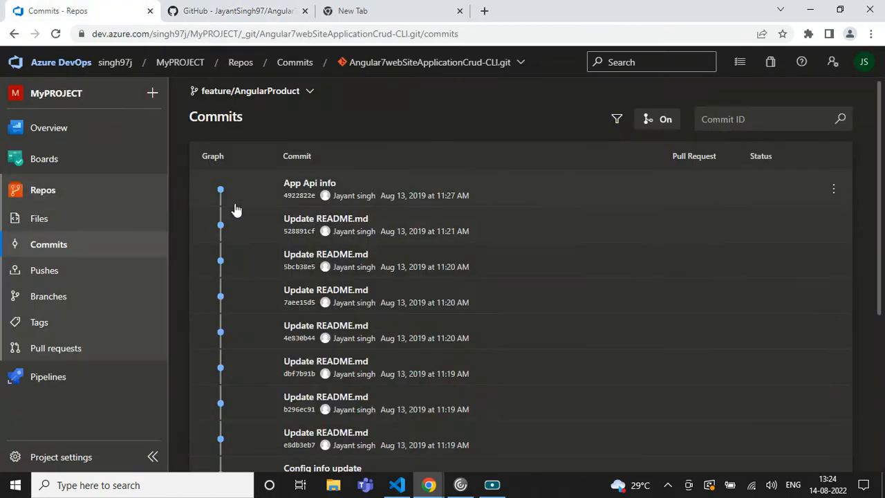
View the repository's branch list with the angular and dependabot folders collapsed
{"action": "left_click", "coordinate": [78, 296]}
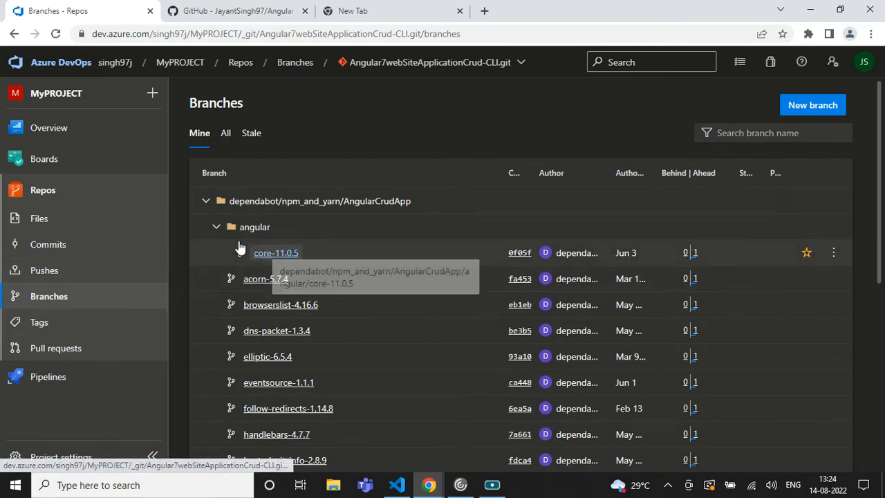
{"action": "left_click", "coordinate": [215, 227]}
{"action": "left_click", "coordinate": [204, 204]}
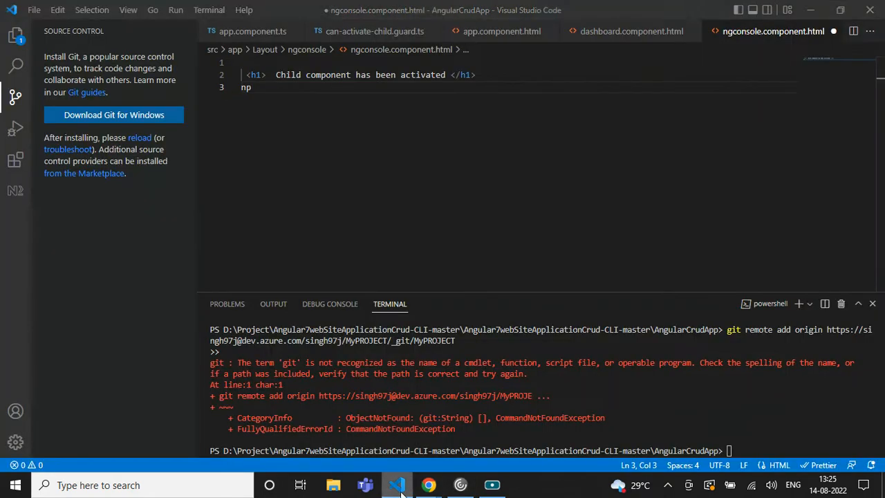
Switch to Visual Studio Code and examine the ngconsole.component.html code plus the source control and debugging views
{"action": "left_click", "coordinate": [397, 484]}
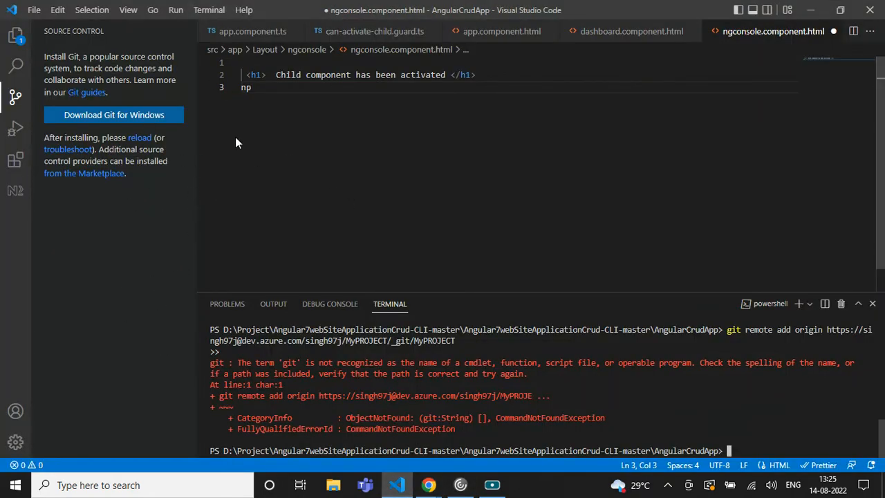
{"action": "left_click_drag", "start_coordinate": [324, 109], "coordinate": [222, 59]}
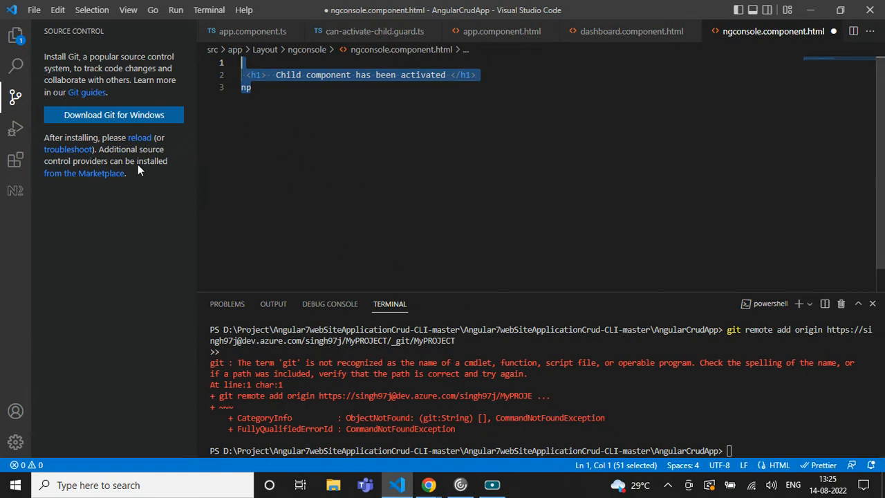
{"action": "left_click", "coordinate": [10, 103]}
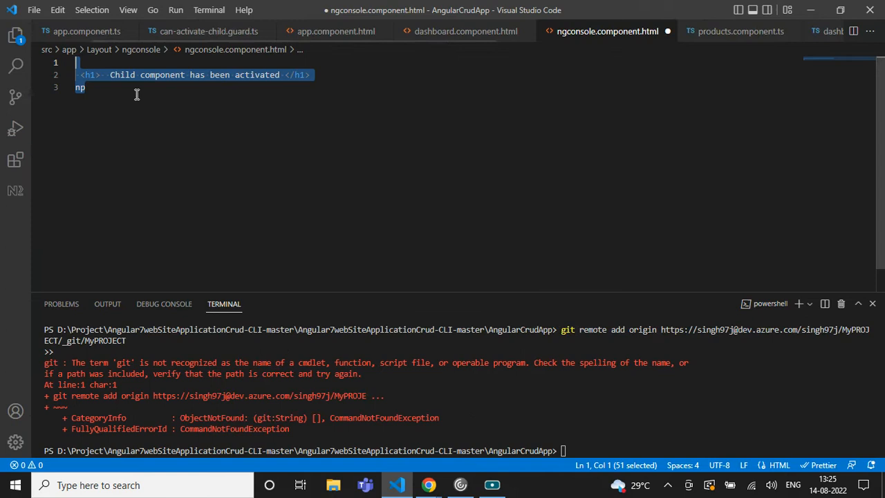
{"action": "left_click", "coordinate": [14, 124]}
{"action": "left_click", "coordinate": [182, 31]}
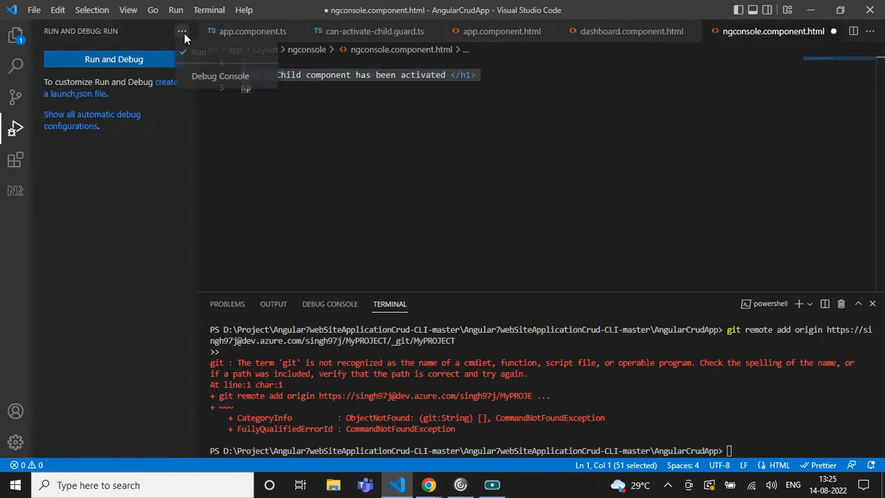
{"action": "left_click", "coordinate": [9, 104]}
{"action": "left_click", "coordinate": [186, 33]}
Return to Azure DevOps in the browser and view the pushes of the feature/AngularProduct branch
{"action": "left_click", "coordinate": [429, 484]}
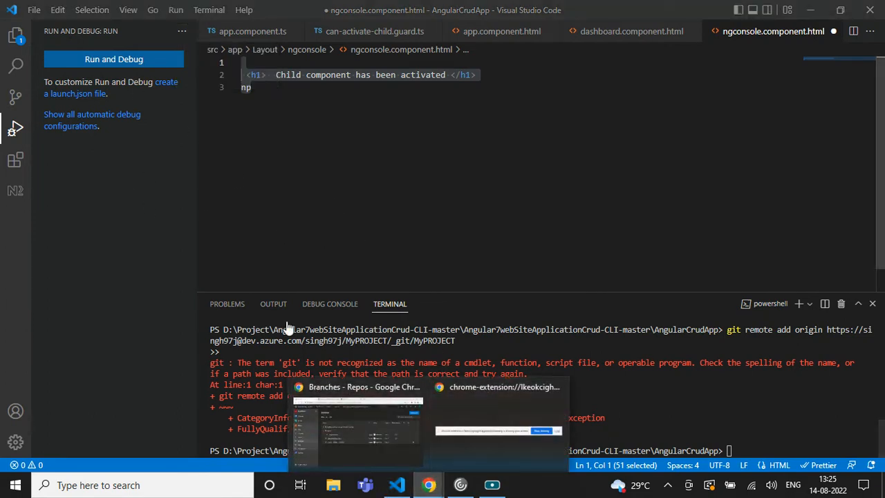
{"action": "left_click", "coordinate": [332, 413]}
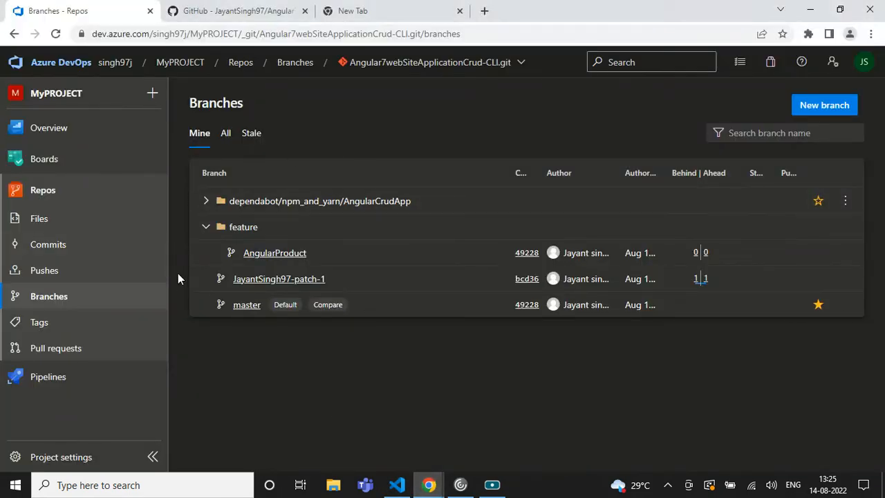
{"action": "left_click", "coordinate": [109, 272]}
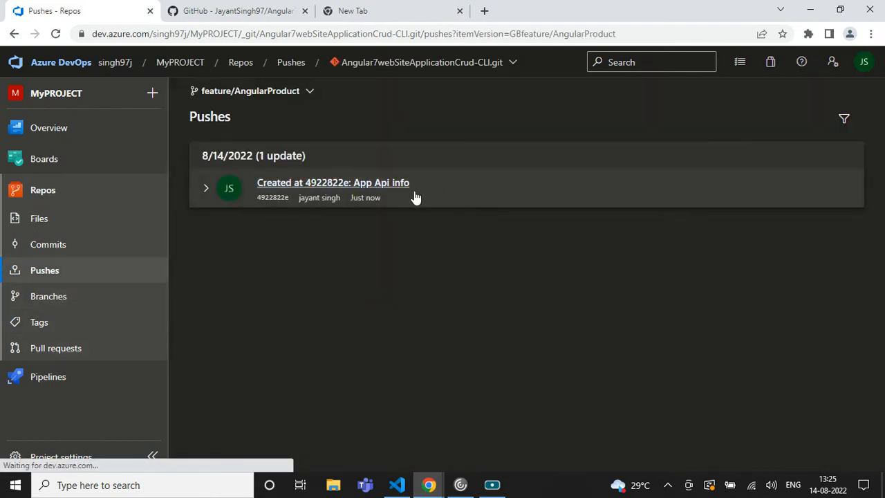
{"action": "left_click", "coordinate": [401, 187]}
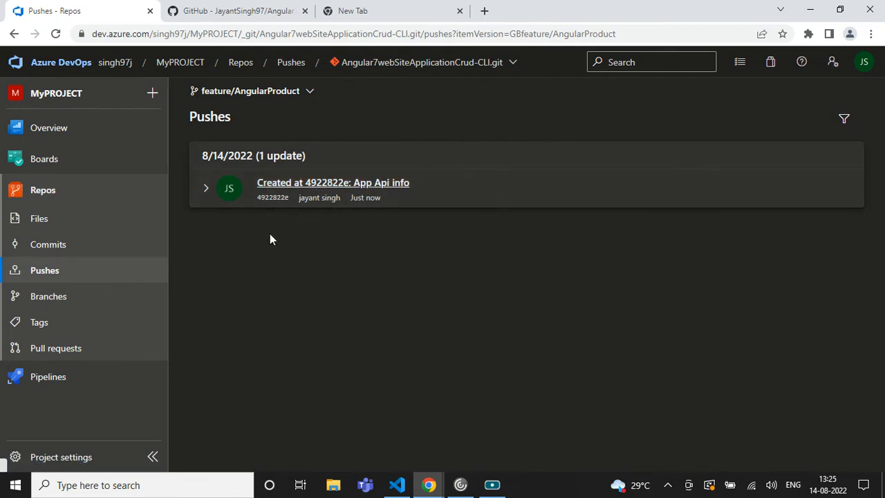
List all branches of the repository with the dependabot folder collapsed and the feature folder expanded
{"action": "left_click", "coordinate": [72, 300]}
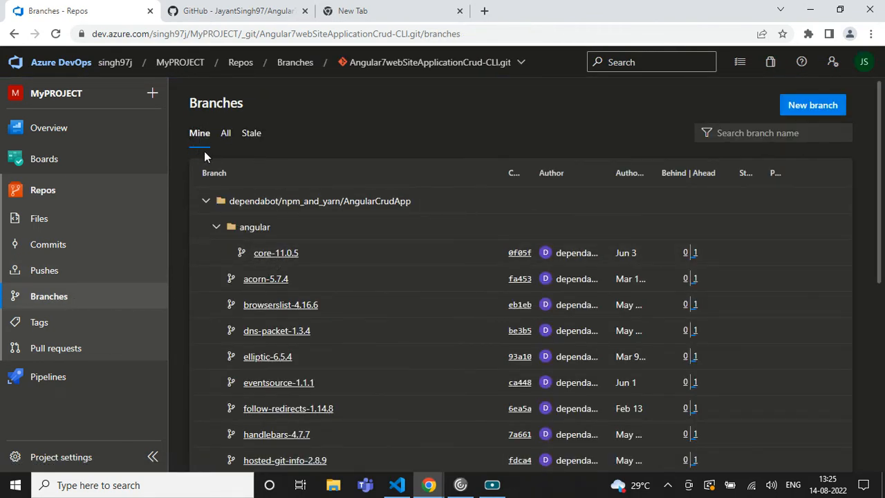
{"action": "left_click", "coordinate": [206, 201]}
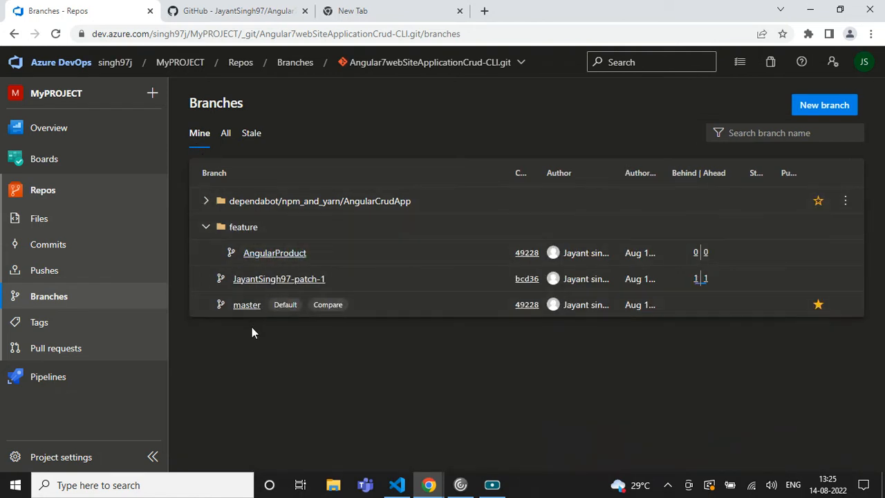
{"action": "left_click", "coordinate": [205, 227]}
{"action": "left_click", "coordinate": [225, 133]}
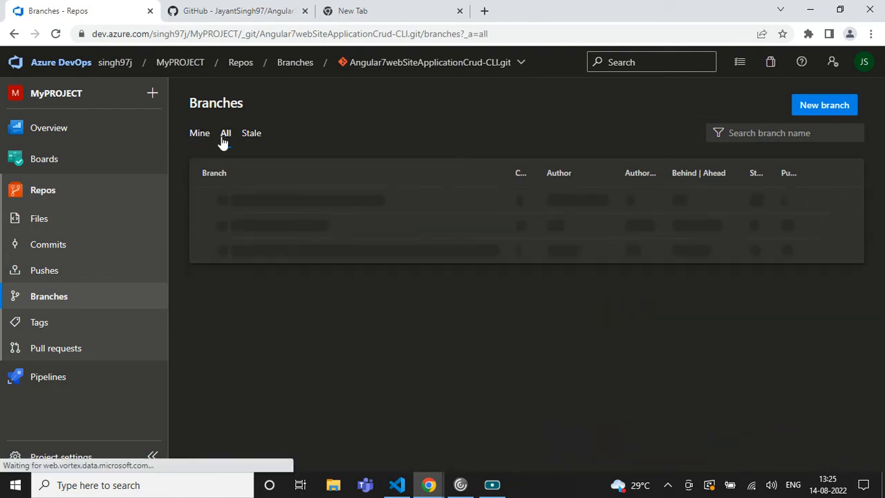
{"action": "left_click", "coordinate": [206, 201]}
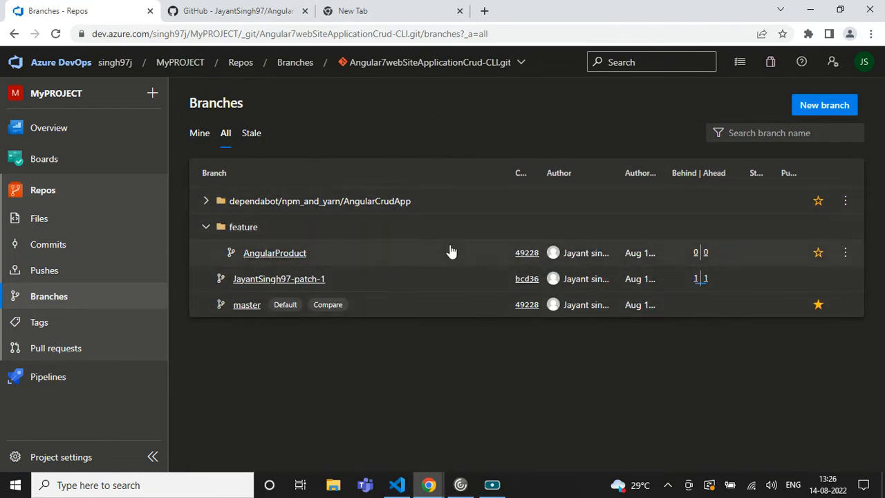
{"action": "left_click", "coordinate": [206, 227]}
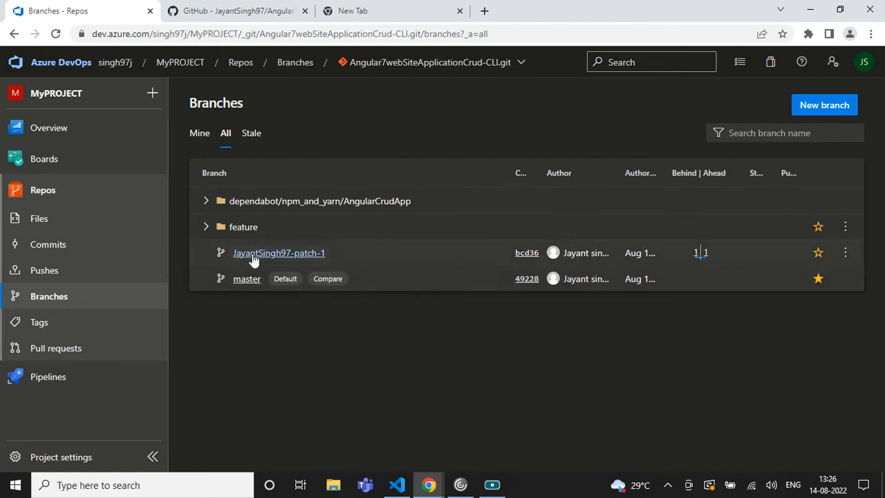
{"action": "left_click", "coordinate": [206, 227]}
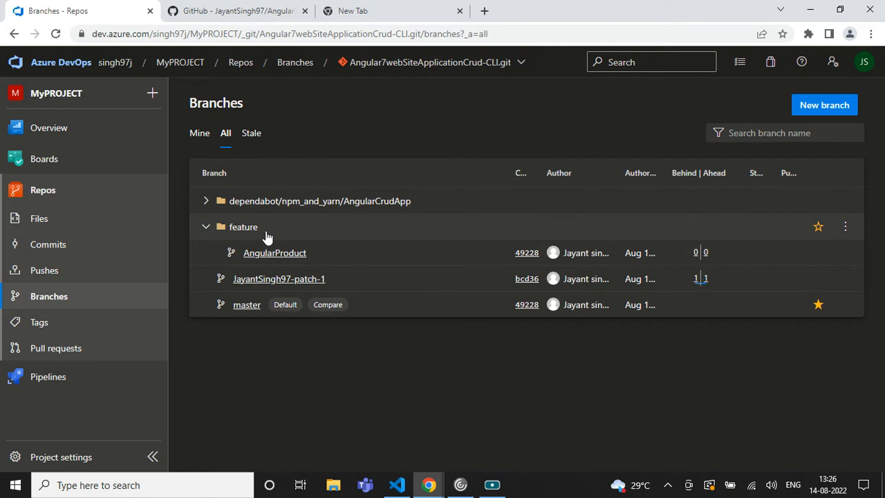
{"action": "double_click", "coordinate": [243, 227]}
Create a branch named MvcProject/Dashboard based on master, without linking any work items
{"action": "left_click", "coordinate": [825, 105]}
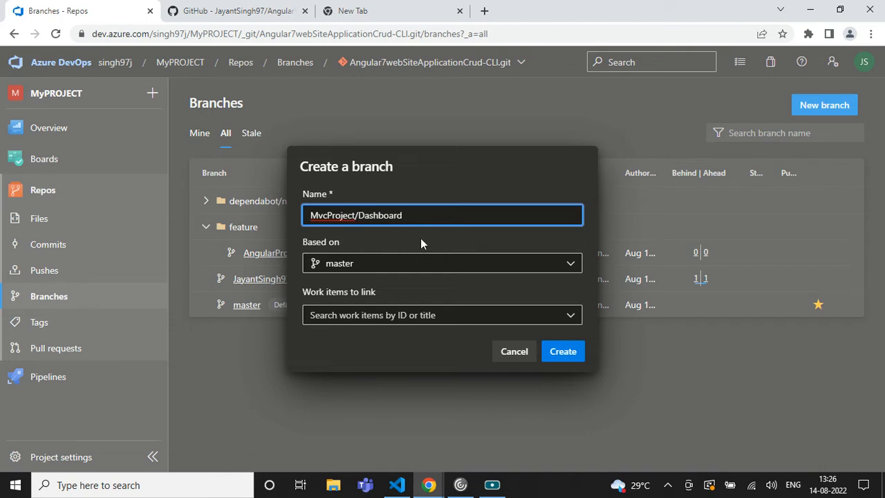
{"action": "double_click", "coordinate": [339, 215]}
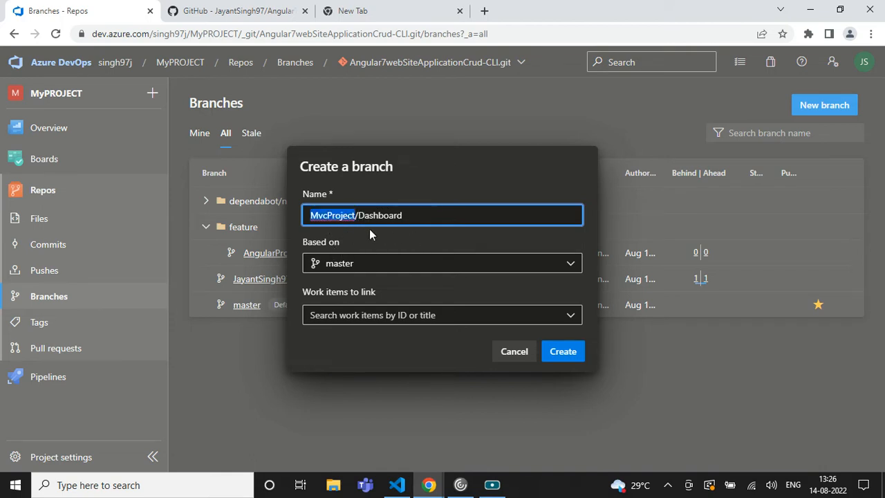
{"action": "left_click", "coordinate": [344, 215]}
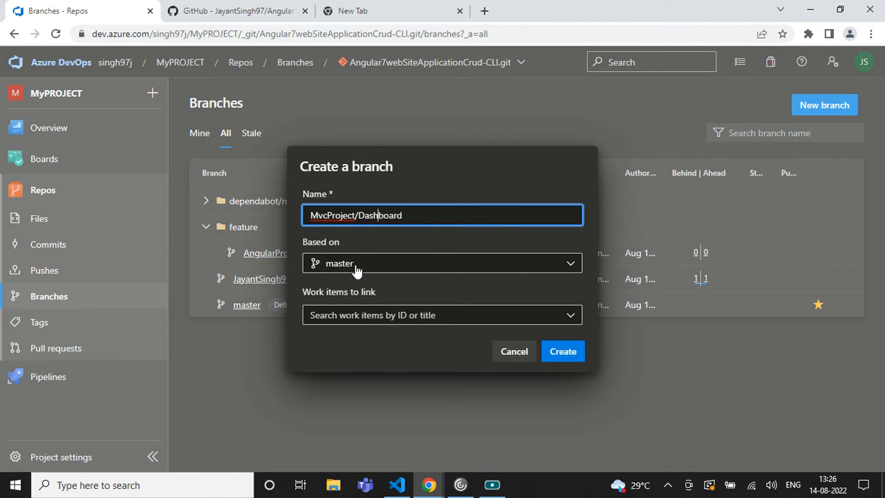
{"action": "left_click", "coordinate": [385, 265]}
{"action": "left_click", "coordinate": [413, 290]}
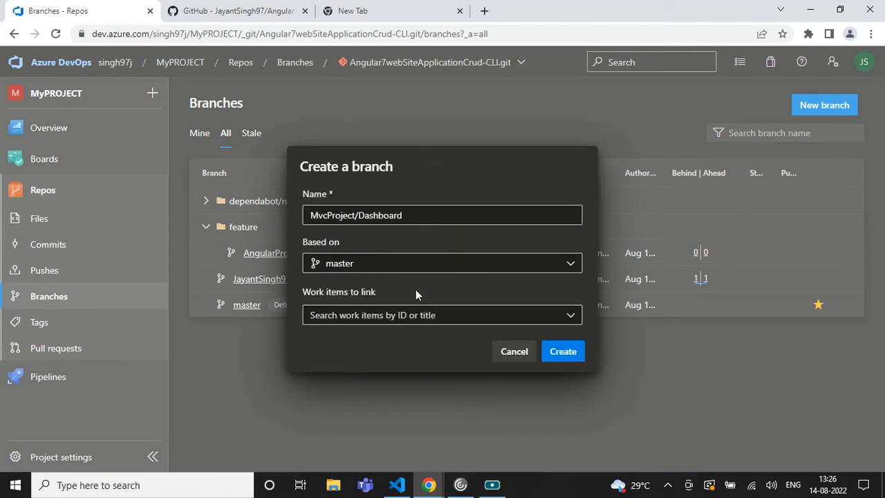
{"action": "left_click", "coordinate": [373, 269]}
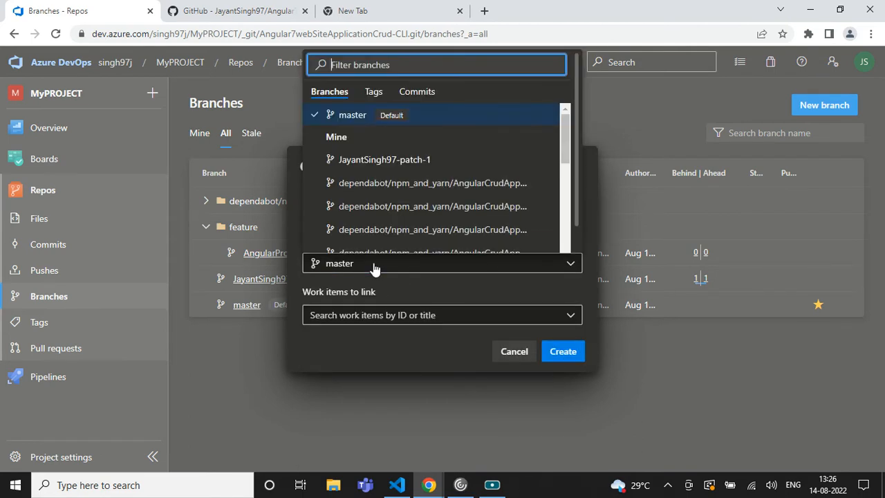
{"action": "left_click", "coordinate": [399, 280]}
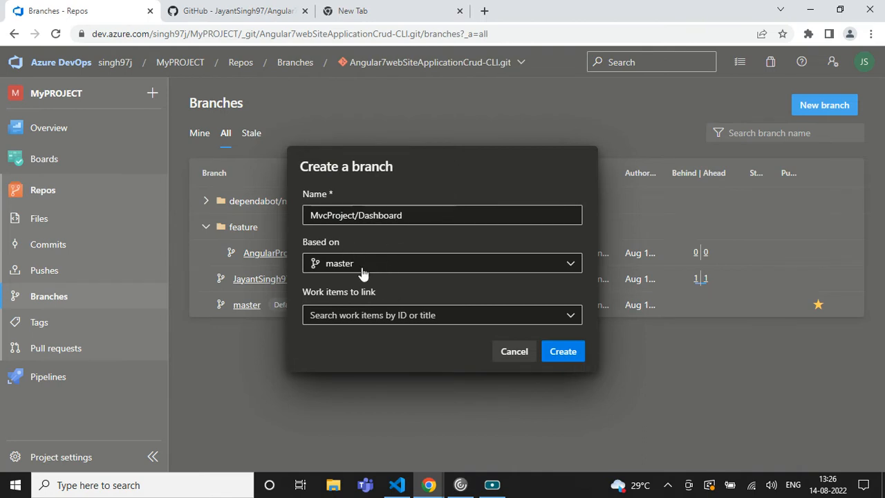
{"action": "left_click", "coordinate": [412, 316]}
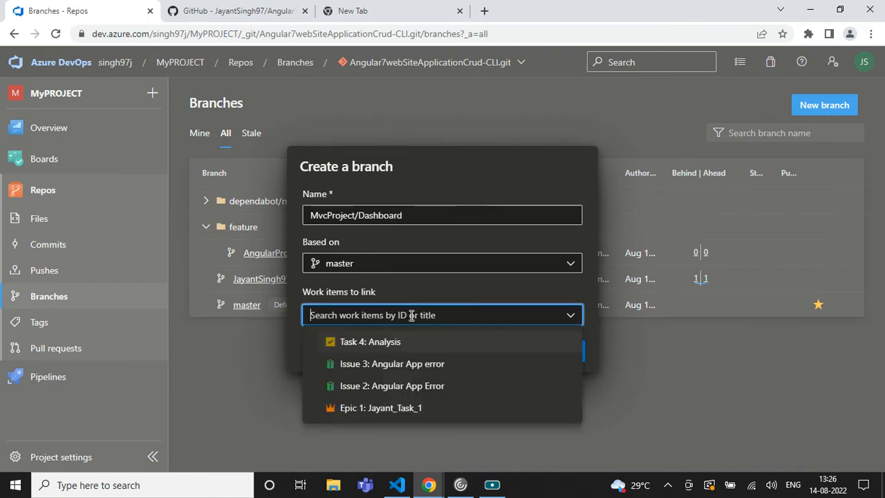
{"action": "left_click", "coordinate": [461, 286]}
{"action": "left_click", "coordinate": [576, 351]}
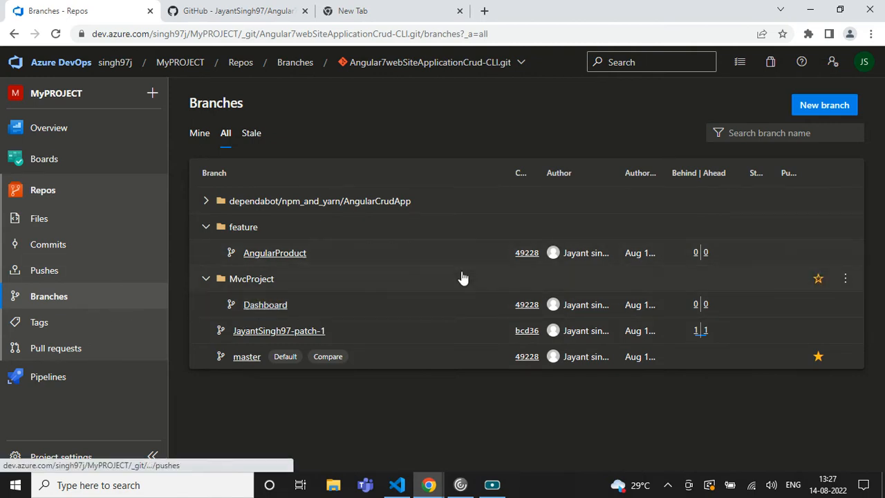
View your own branches in the repository, and read the README shown with the feature/AngularProduct files
{"action": "left_click", "coordinate": [208, 140]}
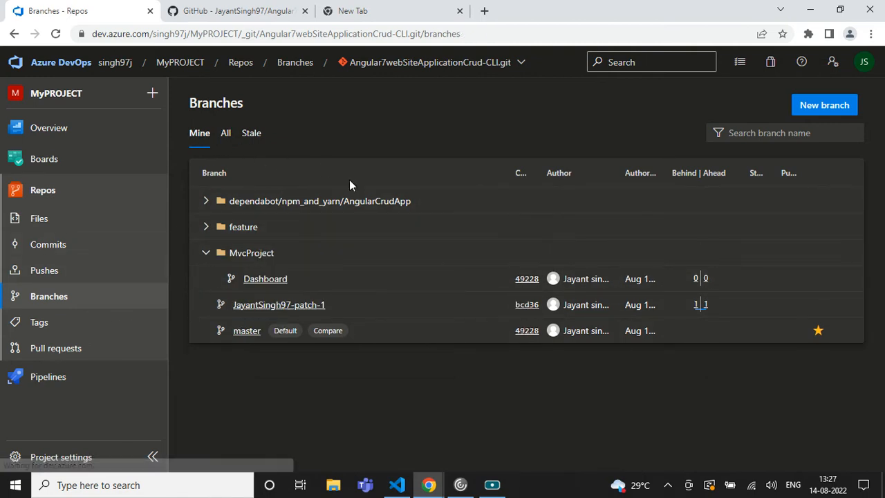
{"action": "left_click", "coordinate": [56, 296]}
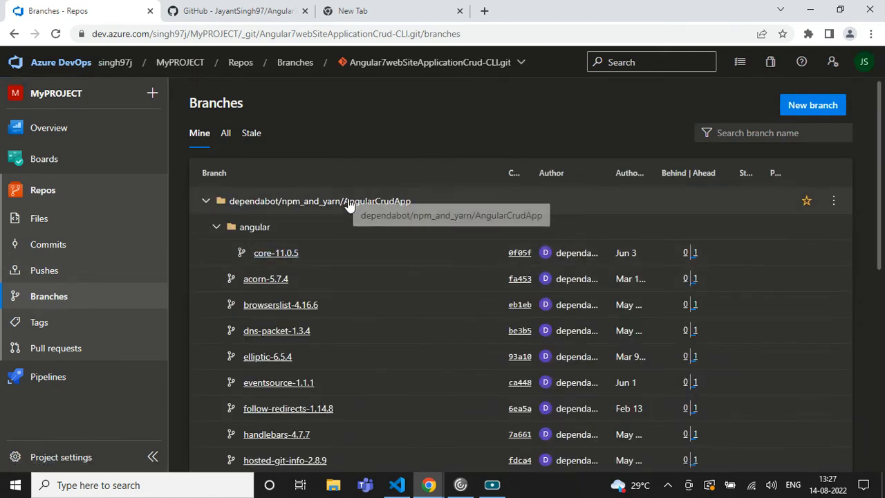
{"action": "left_click", "coordinate": [55, 190]}
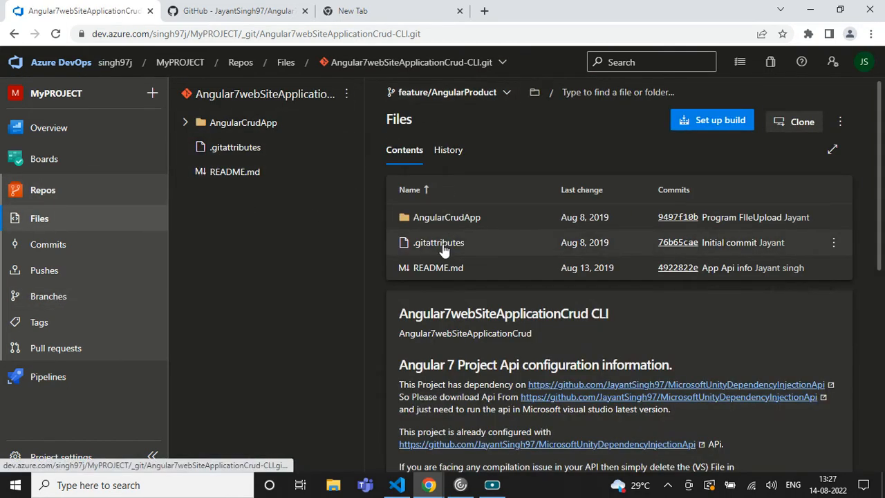
{"action": "left_click_drag", "start_coordinate": [401, 311], "coordinate": [486, 414]}
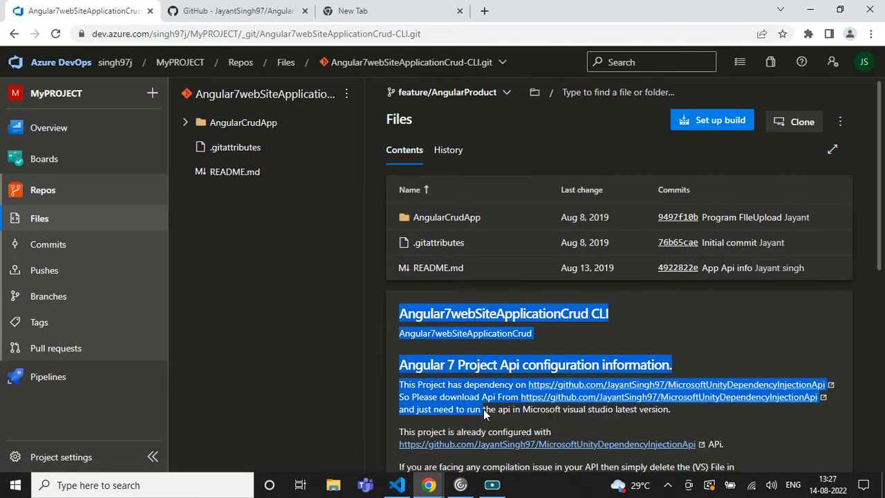
{"action": "scroll", "coordinate": [563, 355], "scroll_direction": "down", "scroll_amount": 6}
{"action": "left_click_drag", "start_coordinate": [473, 443], "coordinate": [405, 206]}
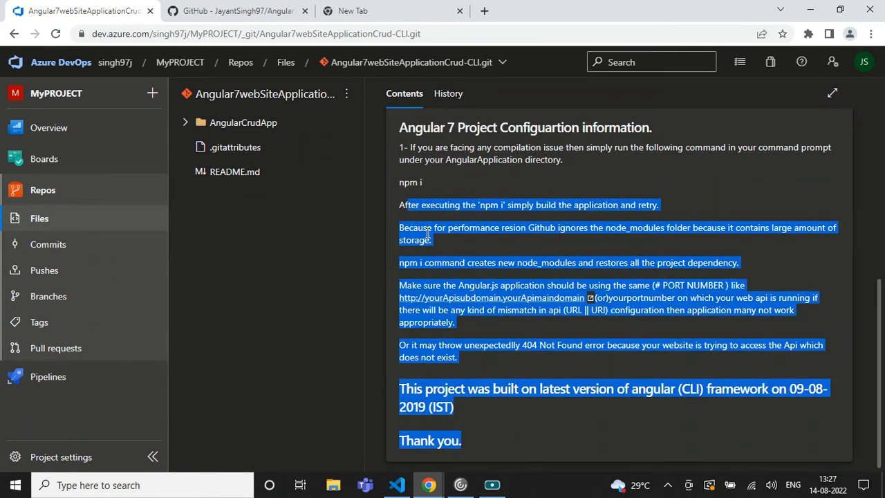
{"action": "scroll", "coordinate": [487, 258], "scroll_direction": "up", "scroll_amount": 10}
Switch to the GitHub page of Angular7webSiteApplicationCrud-CLI and read its README for comparison
{"action": "left_click", "coordinate": [275, 7]}
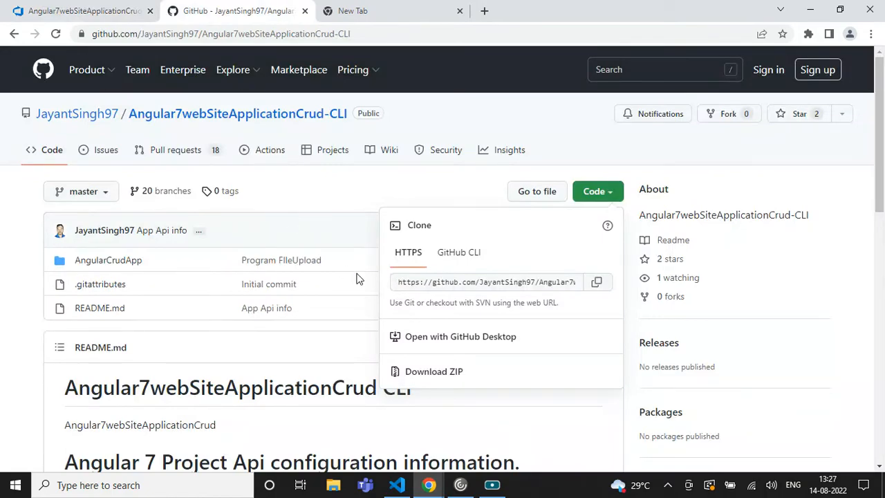
{"action": "scroll", "coordinate": [358, 276], "scroll_direction": "down", "scroll_amount": 10}
{"action": "scroll", "coordinate": [251, 259], "scroll_direction": "up", "scroll_amount": 10}
{"action": "scroll", "coordinate": [232, 258], "scroll_direction": "down", "scroll_amount": 10}
{"action": "scroll", "coordinate": [140, 187], "scroll_direction": "up", "scroll_amount": 5}
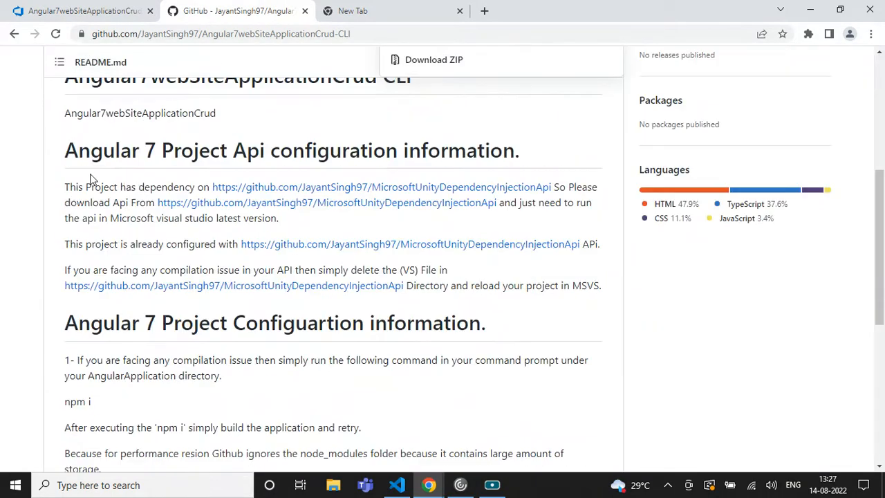
Return to the Azure DevOps repository files and read the imported README's API and project configuration sections
{"action": "left_click", "coordinate": [90, 10]}
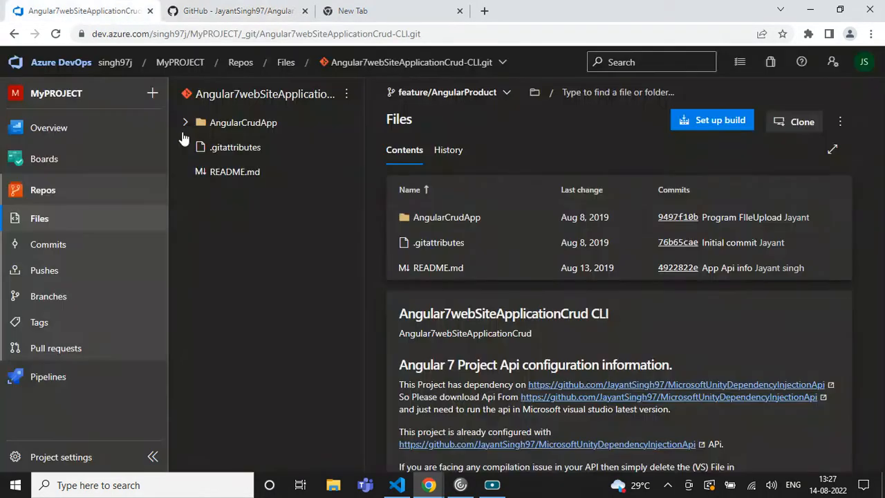
{"action": "scroll", "coordinate": [529, 295], "scroll_direction": "down", "scroll_amount": 6}
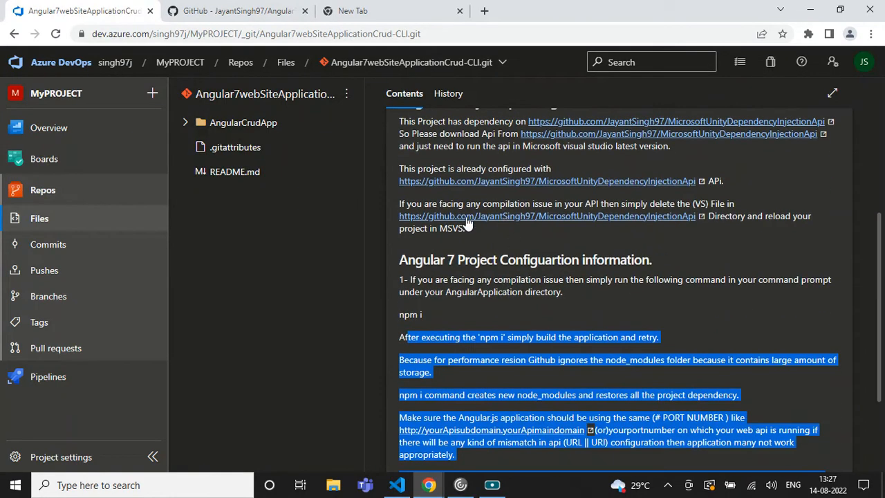
{"action": "scroll", "coordinate": [541, 379], "scroll_direction": "up", "scroll_amount": 5}
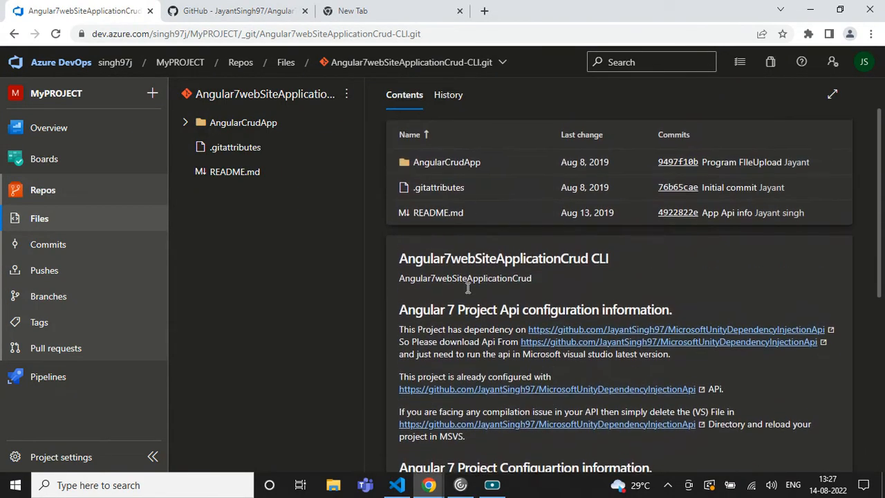
{"action": "scroll", "coordinate": [401, 212], "scroll_direction": "down", "scroll_amount": 1}
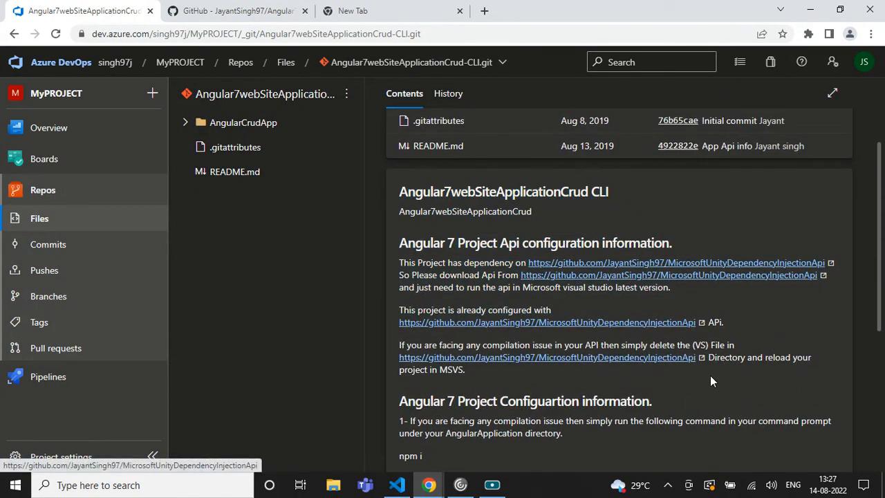
{"action": "scroll", "coordinate": [710, 375], "scroll_direction": "down", "scroll_amount": 2}
{"action": "scroll", "coordinate": [484, 342], "scroll_direction": "down", "scroll_amount": 3}
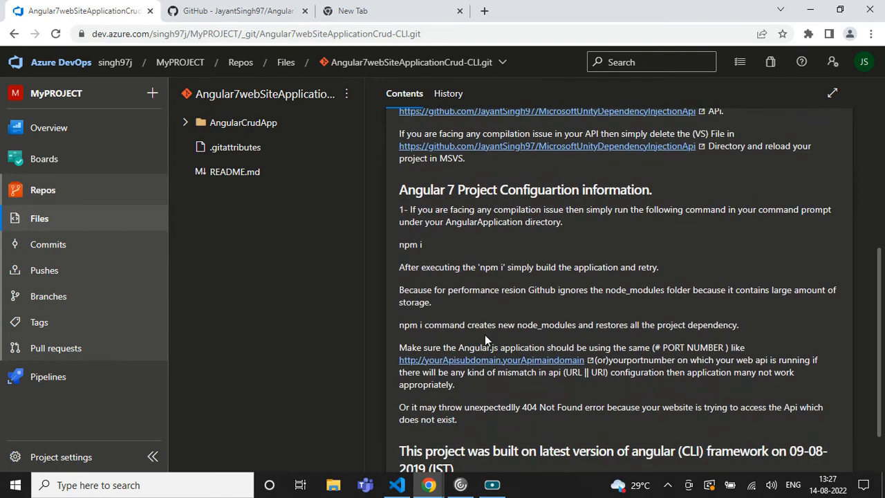
{"action": "scroll", "coordinate": [485, 335], "scroll_direction": "up", "scroll_amount": 4}
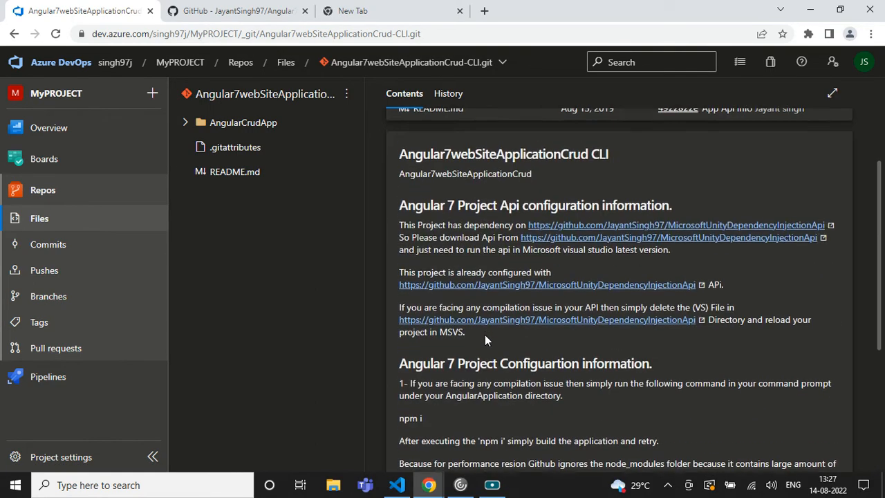
{"action": "scroll", "coordinate": [565, 315], "scroll_direction": "down", "scroll_amount": 1}
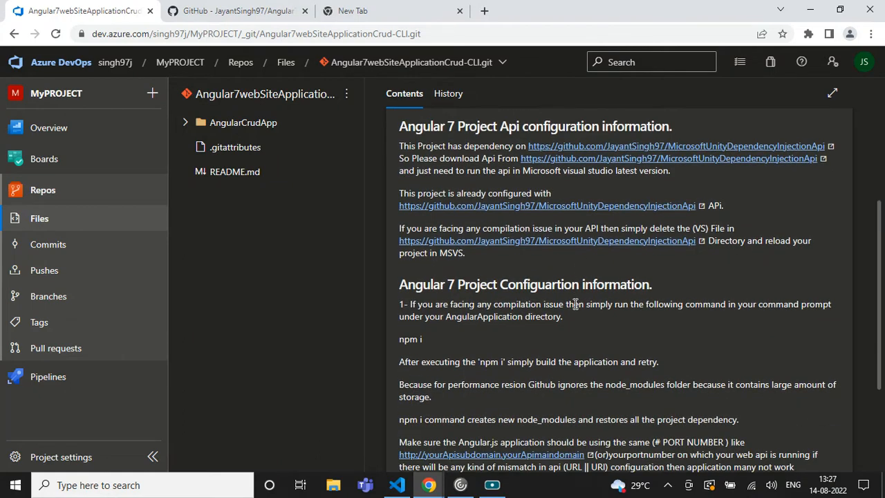
{"action": "scroll", "coordinate": [574, 304], "scroll_direction": "down", "scroll_amount": 2}
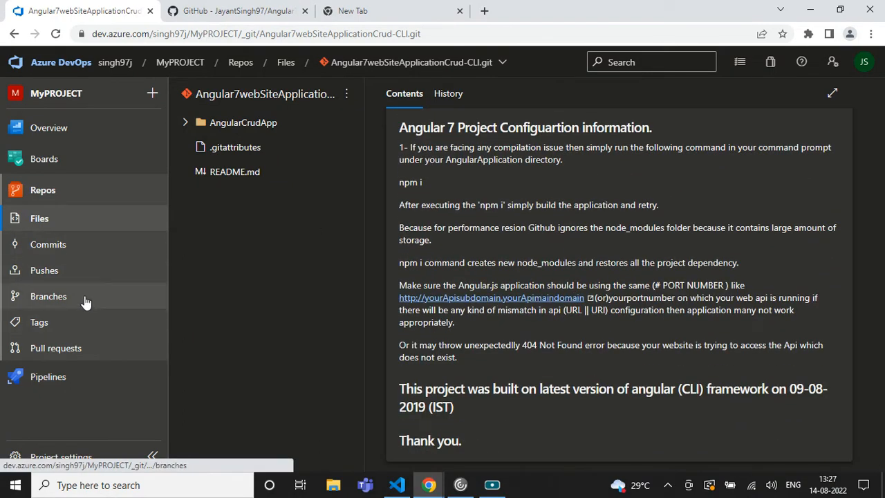
Look at the empty branch creation form, cancel it, and review your own branches from the dependabot folder down to master
{"action": "left_click", "coordinate": [85, 299]}
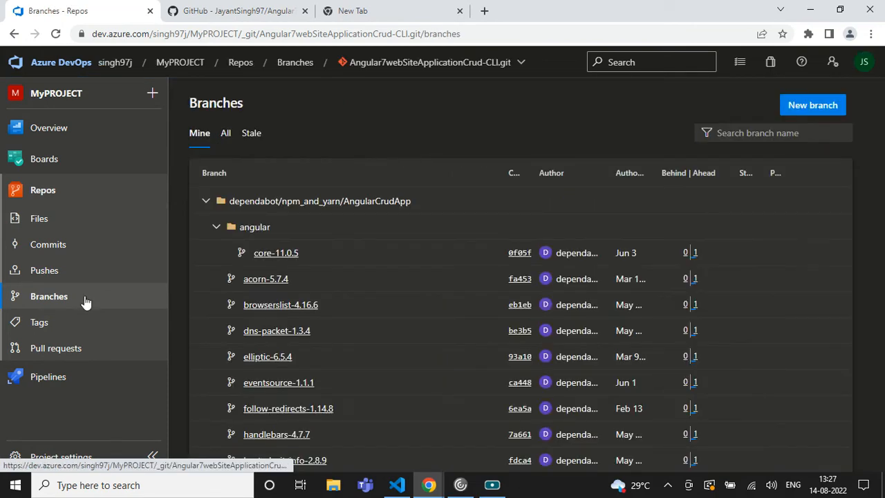
{"action": "left_click", "coordinate": [822, 107]}
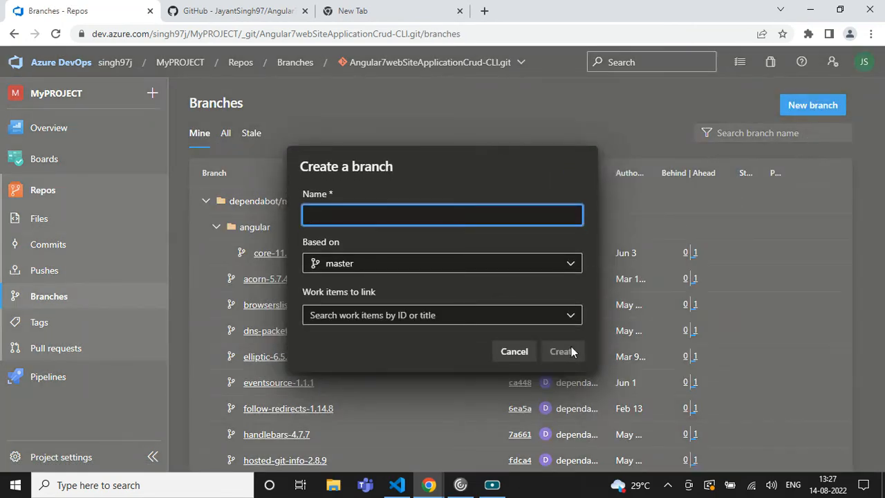
{"action": "left_click", "coordinate": [522, 353]}
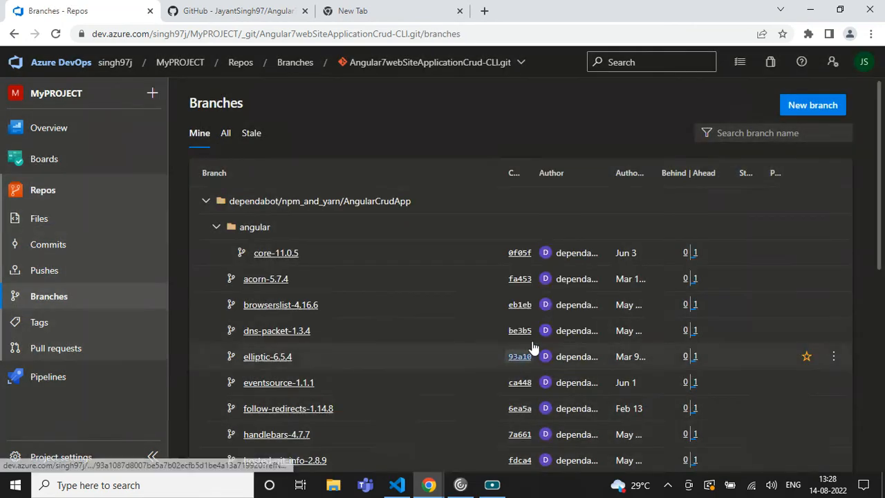
{"action": "scroll", "coordinate": [561, 308], "scroll_direction": "down", "scroll_amount": 5}
{"action": "scroll", "coordinate": [562, 304], "scroll_direction": "down", "scroll_amount": 2}
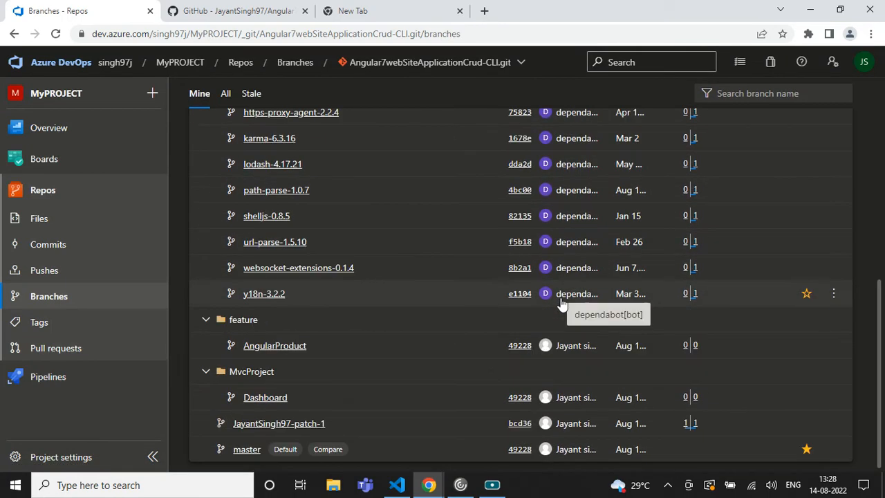
{"action": "scroll", "coordinate": [458, 399], "scroll_direction": "up", "scroll_amount": 4}
{"action": "scroll", "coordinate": [519, 363], "scroll_direction": "up", "scroll_amount": 3}
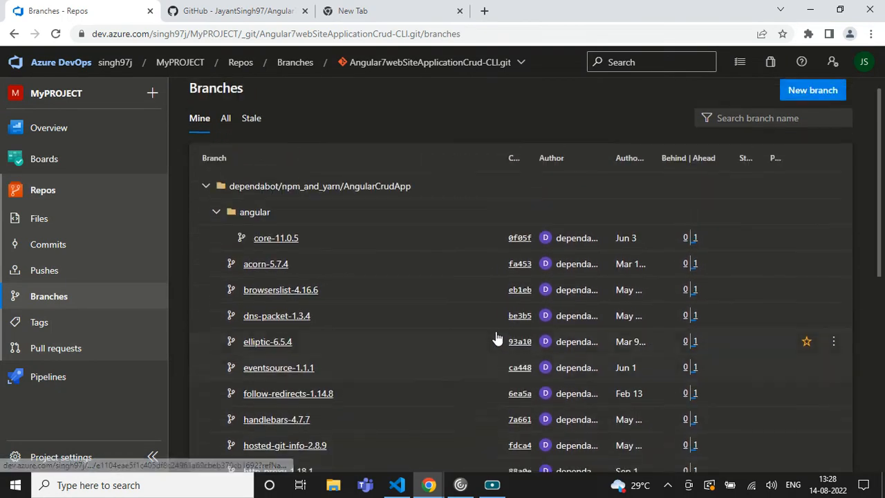
View your own pull requests, check ngconsole.component.html in Visual Studio Code, and return to the browser
{"action": "left_click", "coordinate": [57, 349]}
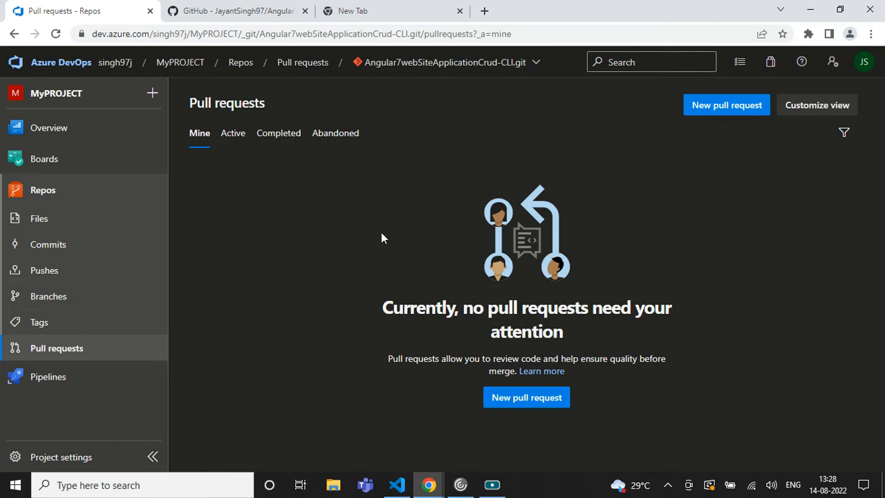
{"action": "left_click", "coordinate": [397, 485]}
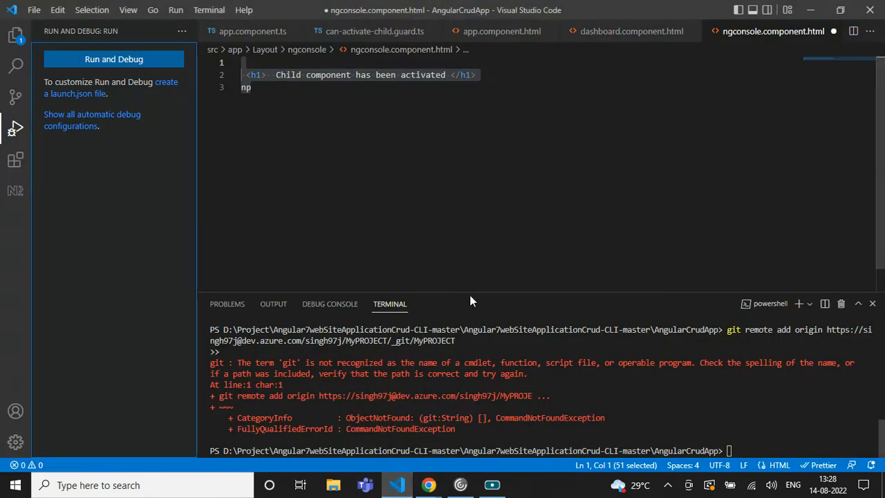
{"action": "left_click", "coordinate": [372, 159]}
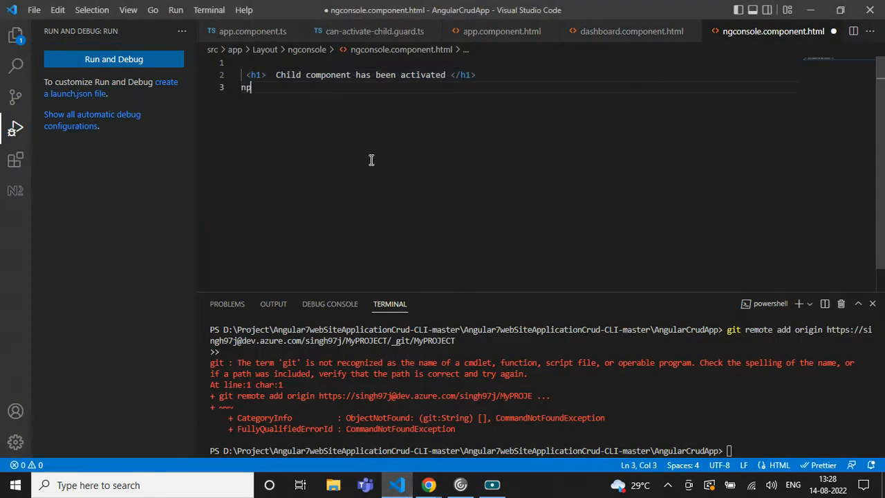
{"action": "left_click", "coordinate": [397, 484]}
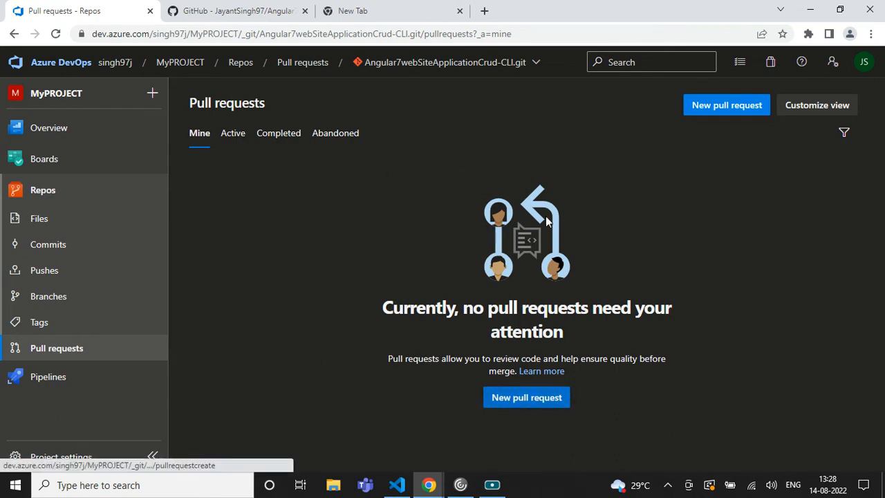
Open a new pull request from feature/AngularProduct into master, and return to the branch list to view the feature and MvcProject folders
{"action": "left_click", "coordinate": [535, 402]}
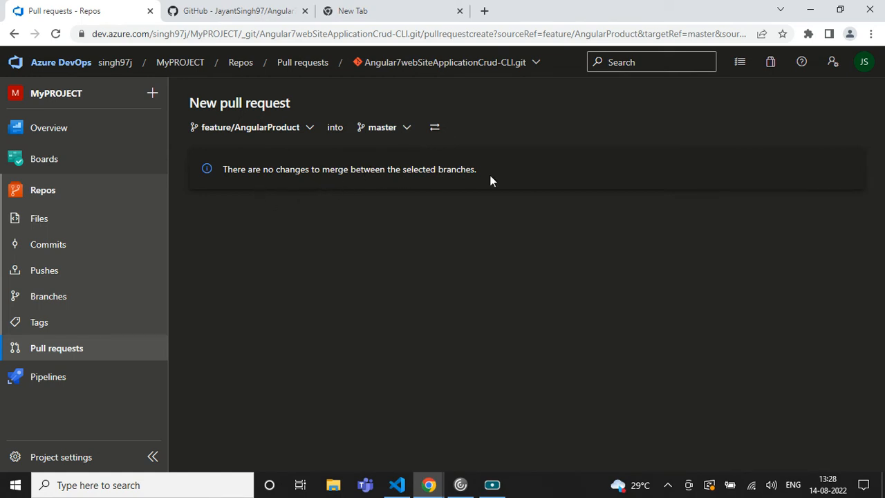
{"action": "left_click", "coordinate": [87, 296]}
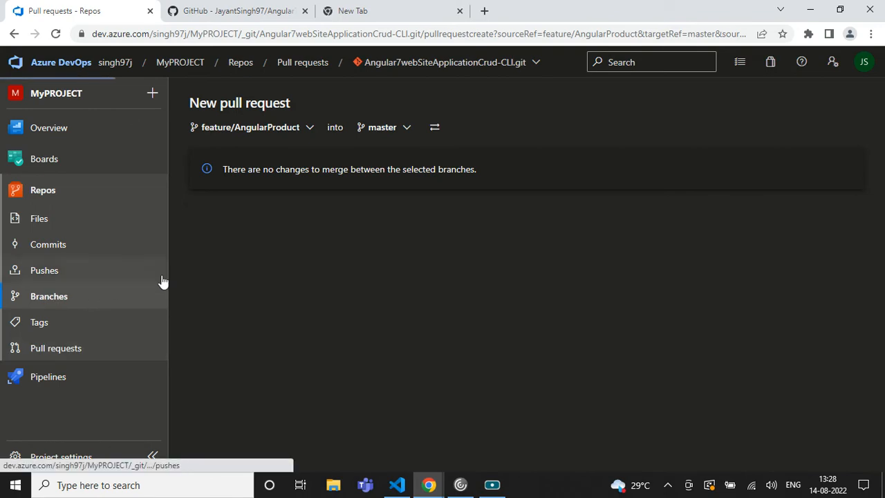
{"action": "scroll", "coordinate": [336, 263], "scroll_direction": "down", "scroll_amount": 5}
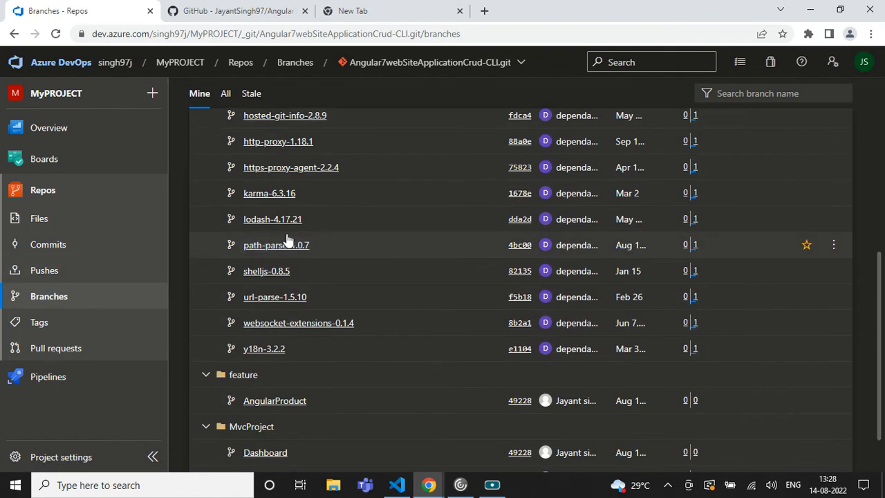
Open products.component.css from AngularCrudApp/src/app/products on the feature/AngularProduct branch
{"action": "scroll", "coordinate": [309, 274], "scroll_direction": "down", "scroll_amount": 1}
{"action": "left_click", "coordinate": [288, 349]}
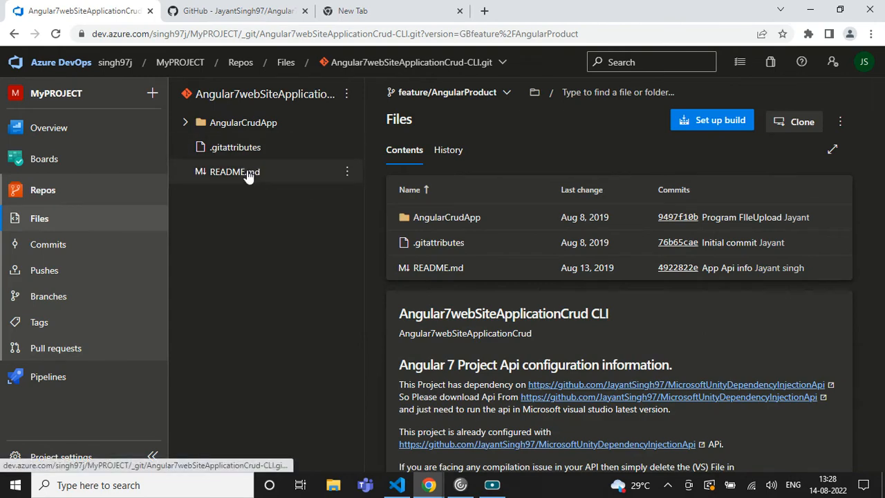
{"action": "left_click", "coordinate": [185, 122]}
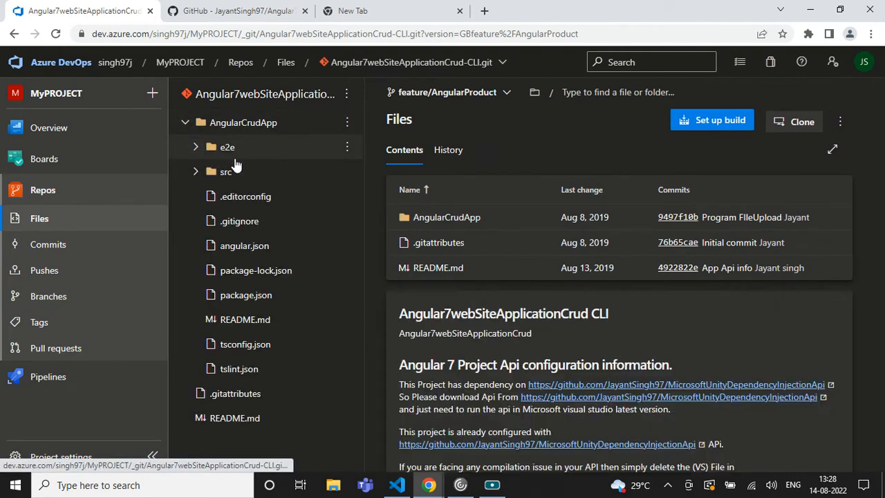
{"action": "left_click", "coordinate": [197, 173]}
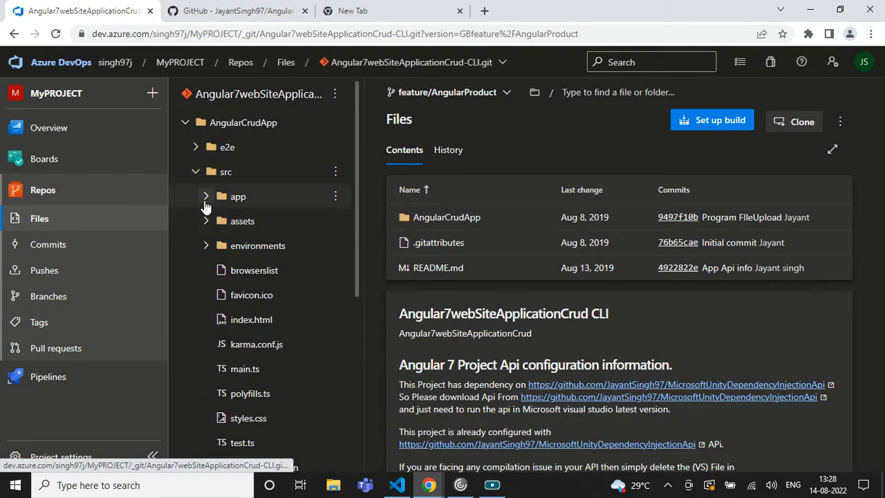
{"action": "left_click", "coordinate": [205, 198]}
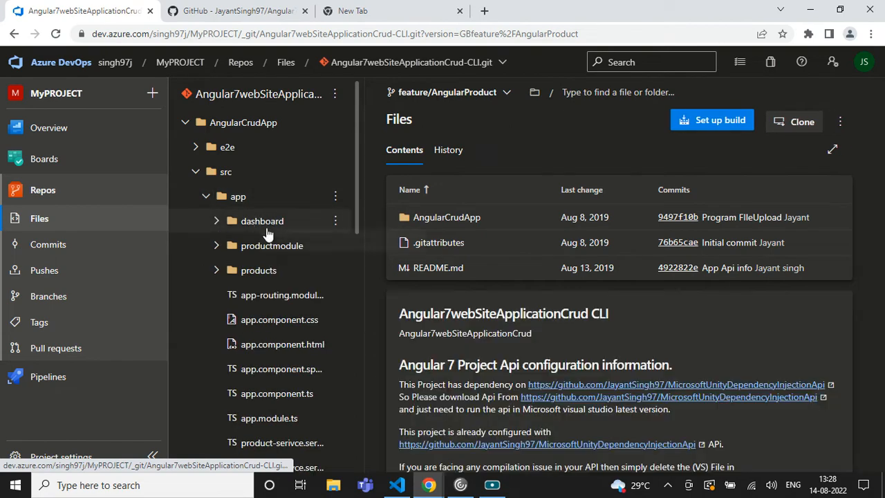
{"action": "left_click", "coordinate": [216, 271]}
{"action": "left_click", "coordinate": [266, 297]}
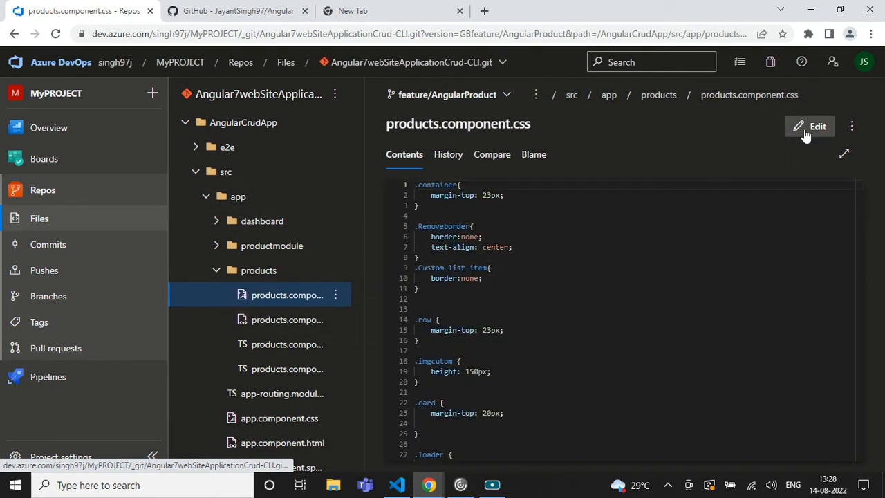
Insert the comment "//i am doing changes to pull this branch chnges into the master branch" as a new first line of products.component.css
{"action": "left_click", "coordinate": [805, 131]}
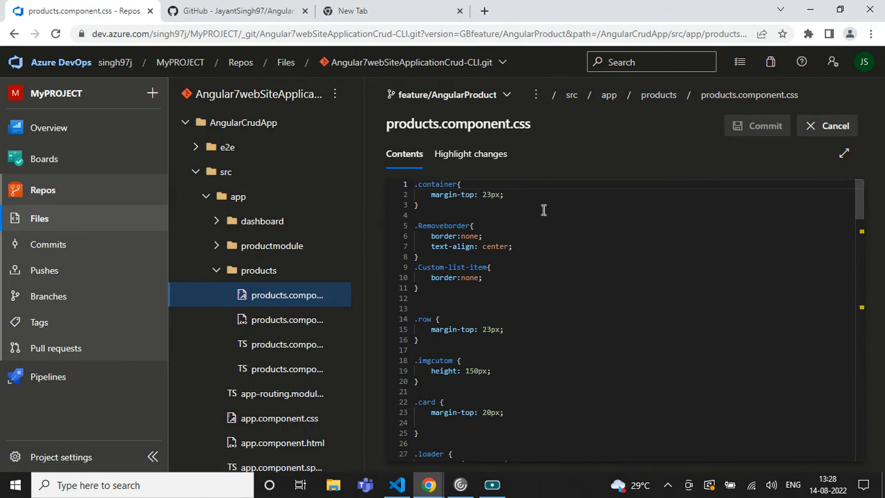
{"action": "key", "text": "Return"}
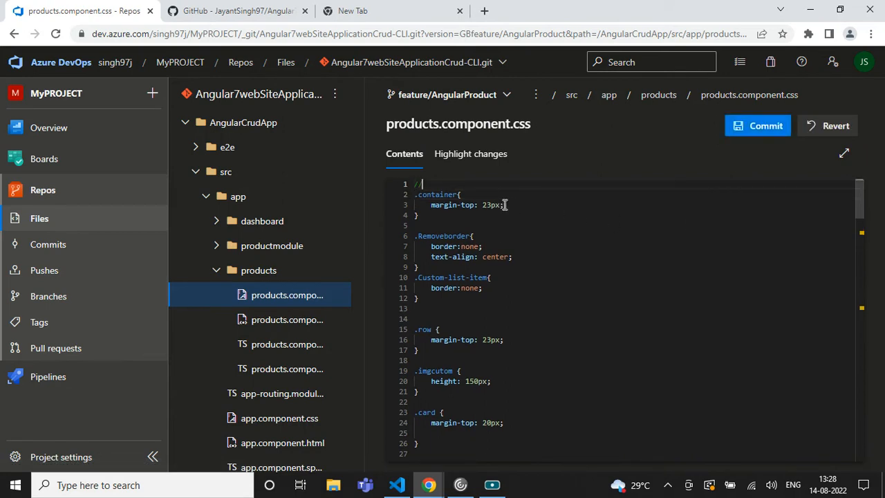
{"action": "type", "text": "//i am doing changes to "}
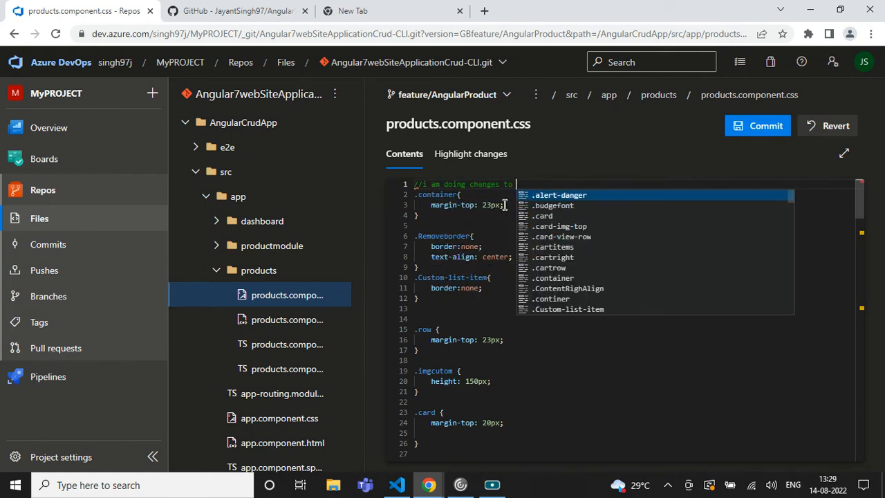
{"action": "type", "text": "pull t"}
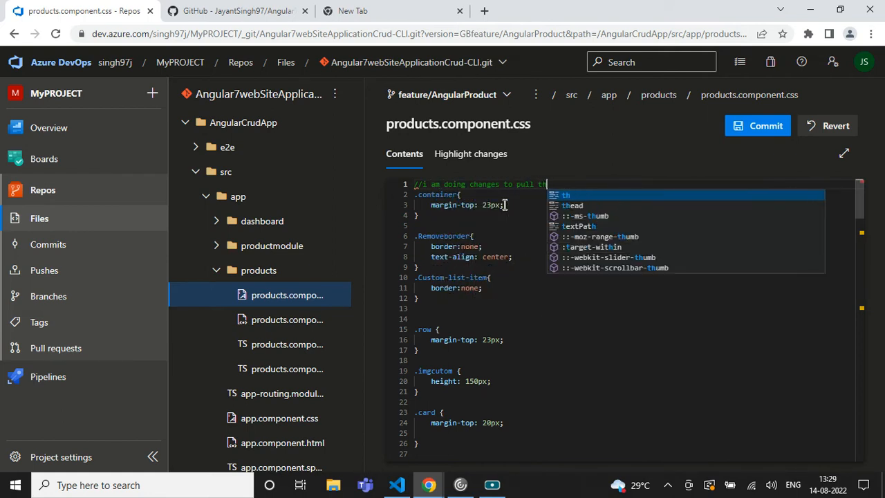
{"action": "key", "text": "BackSpace"}
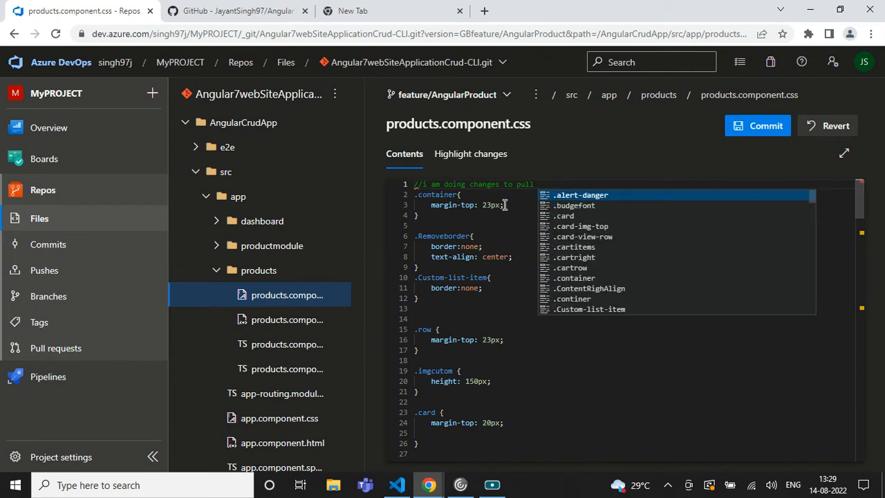
{"action": "type", "text": "this bank"}
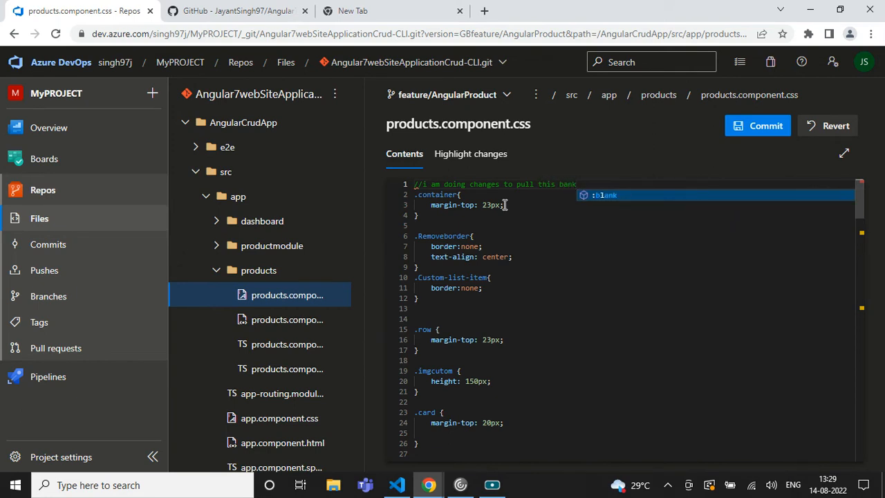
{"action": "key", "text": "BackSpace"}
{"action": "key", "text": "BackSpace"}
{"action": "key", "text": "BackSpace"}
{"action": "type", "text": "ranc"}
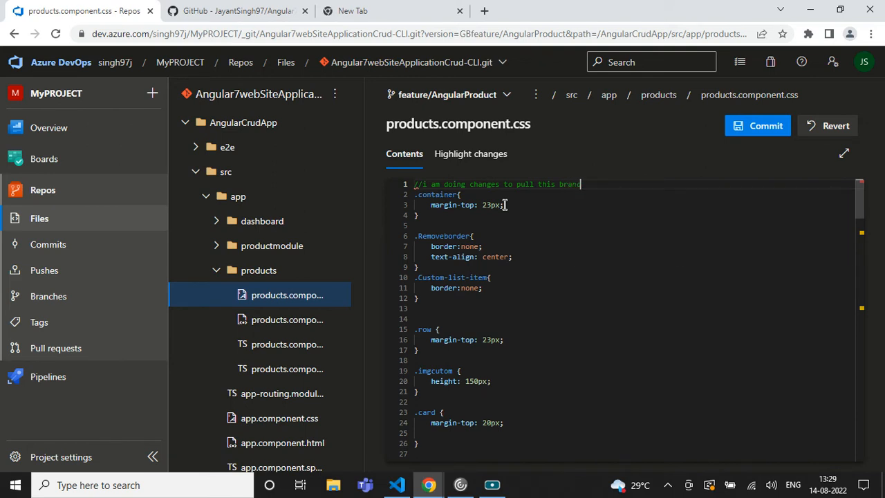
{"action": "type", "text": "h chnges in"}
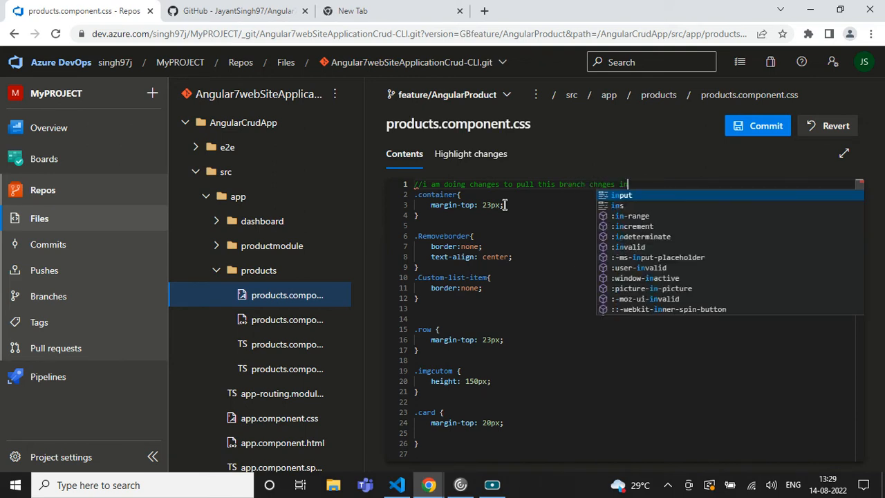
{"action": "type", "text": "to the master b"}
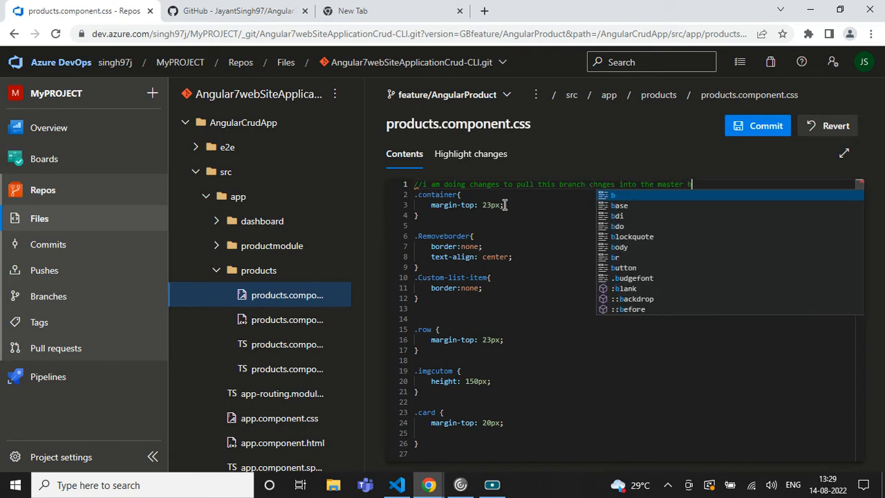
{"action": "type", "text": "ranch"}
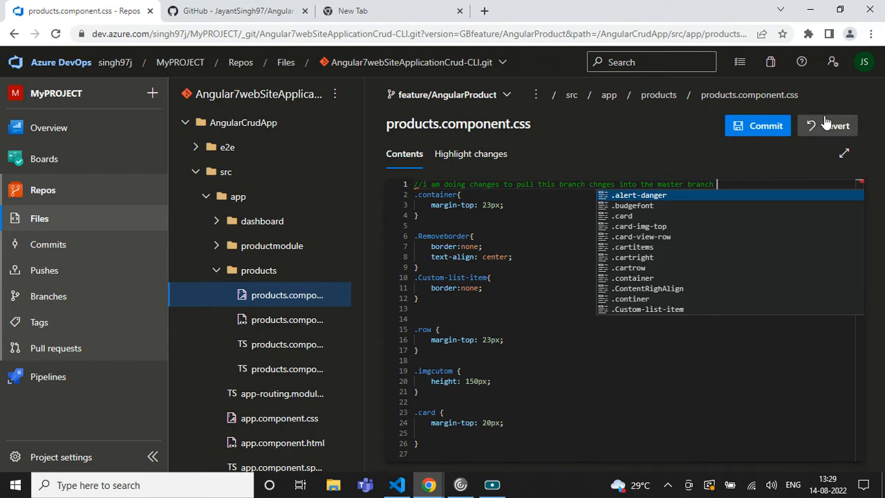
Commit the edit to feature/AngularProduct with the comment "Updated products.component.css" and view the branch's commit history
{"action": "left_click", "coordinate": [761, 126]}
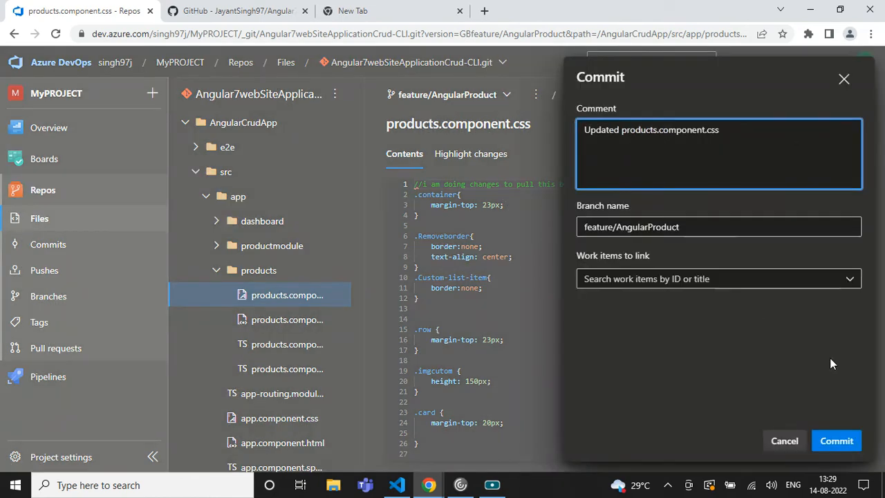
{"action": "left_click", "coordinate": [837, 441]}
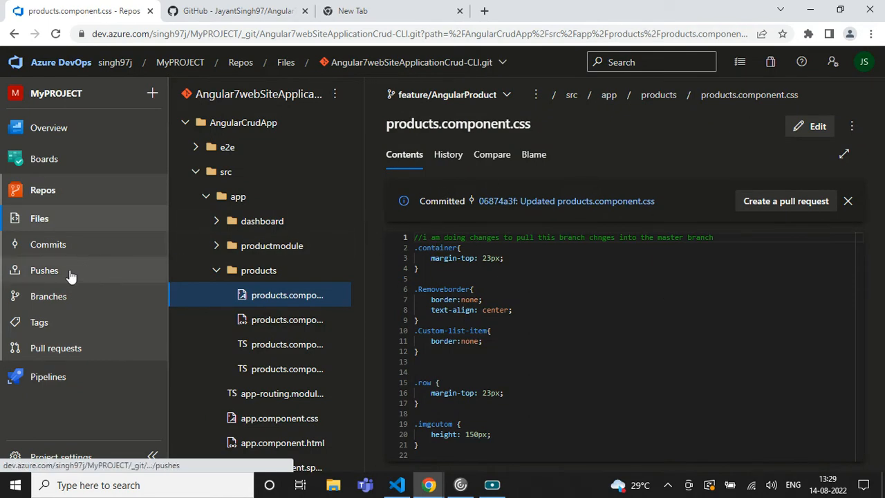
{"action": "left_click", "coordinate": [64, 246]}
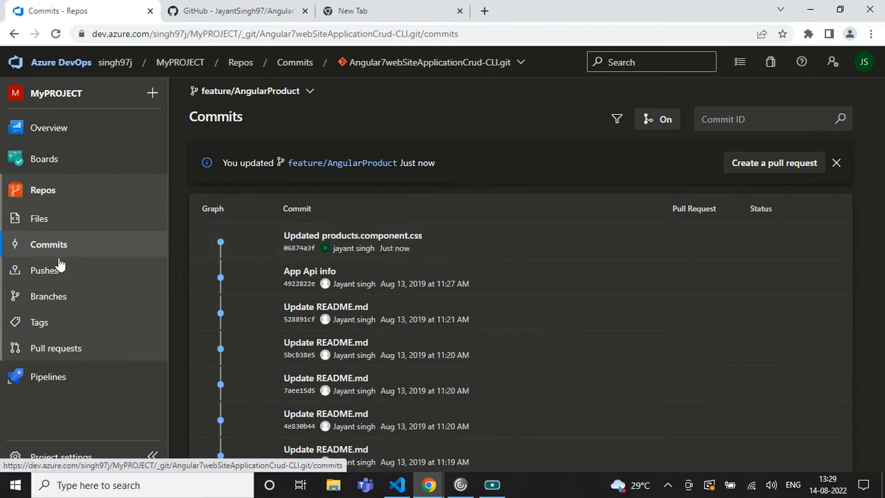
Start a new pull request from feature/AngularProduct into master
{"action": "left_click", "coordinate": [69, 347]}
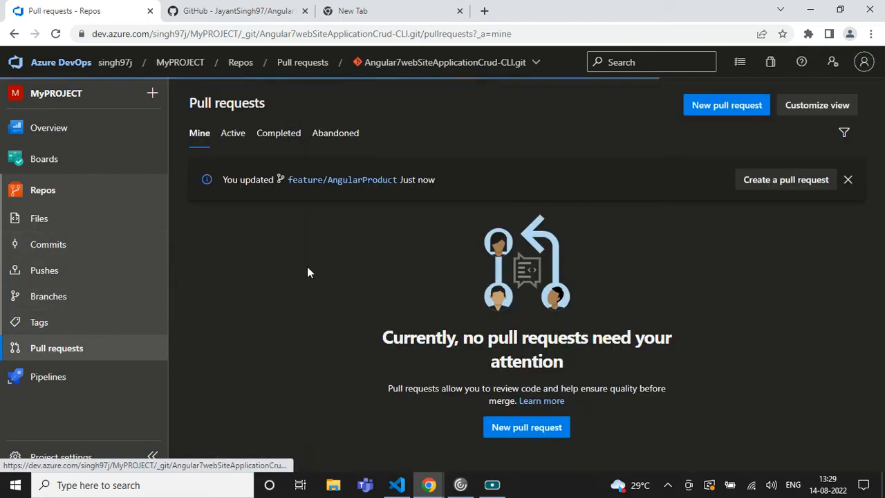
{"action": "left_click", "coordinate": [509, 427]}
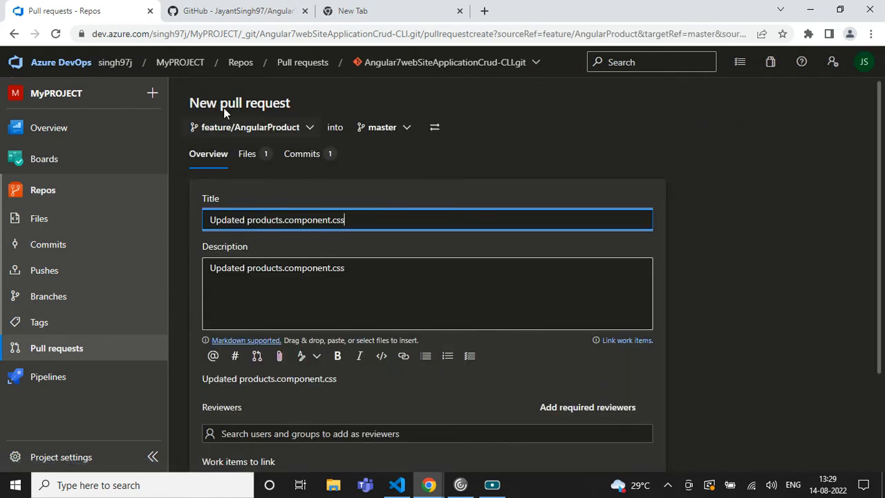
{"action": "left_click_drag", "start_coordinate": [188, 107], "coordinate": [331, 99]}
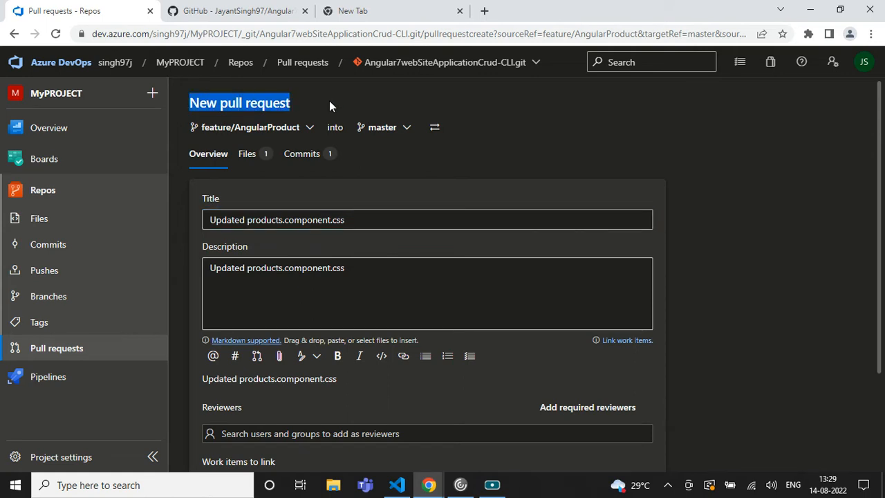
Look through the source and target branch choices of the new pull request, keeping feature/AngularProduct into master
{"action": "left_click", "coordinate": [268, 132]}
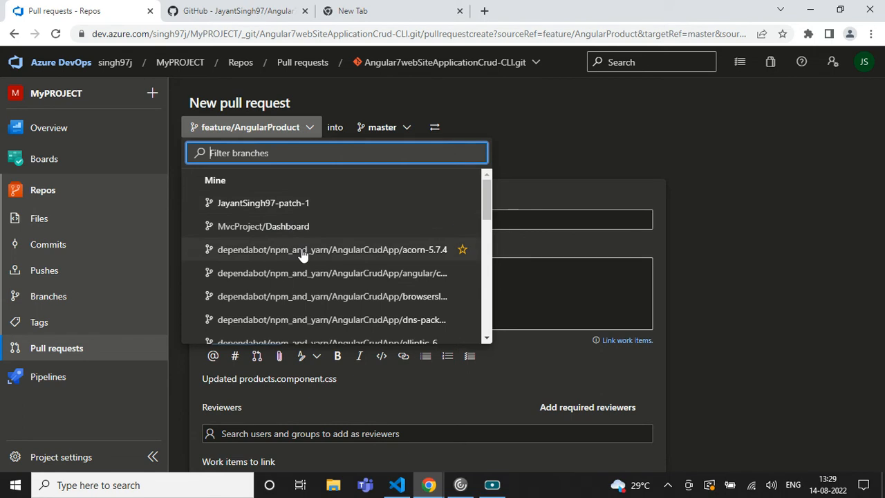
{"action": "left_click", "coordinate": [384, 122]}
{"action": "left_click", "coordinate": [394, 137]}
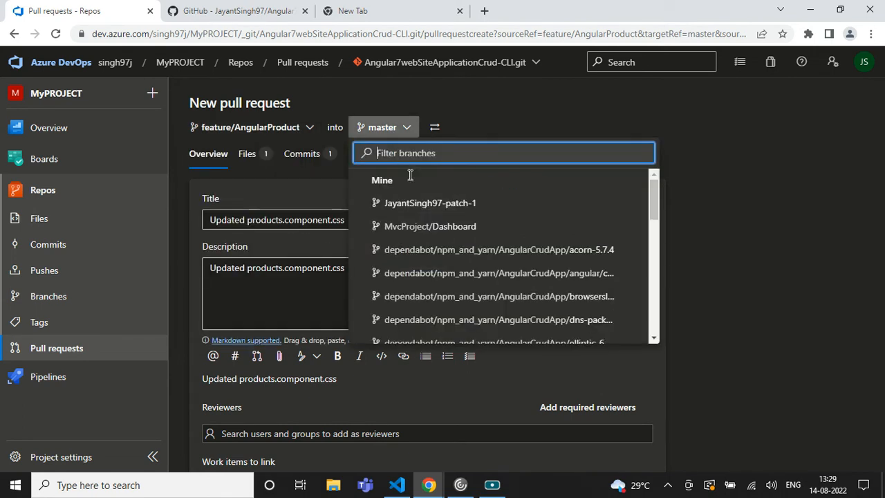
{"action": "left_click", "coordinate": [395, 129]}
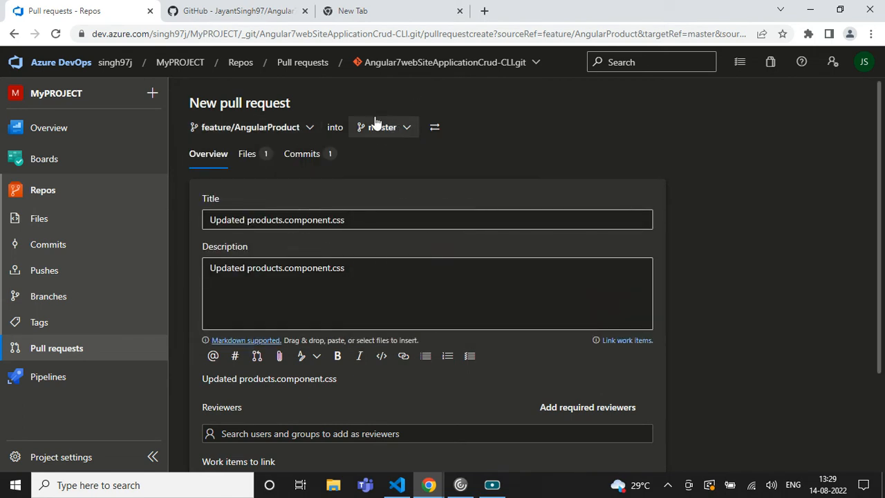
{"action": "left_click", "coordinate": [269, 134]}
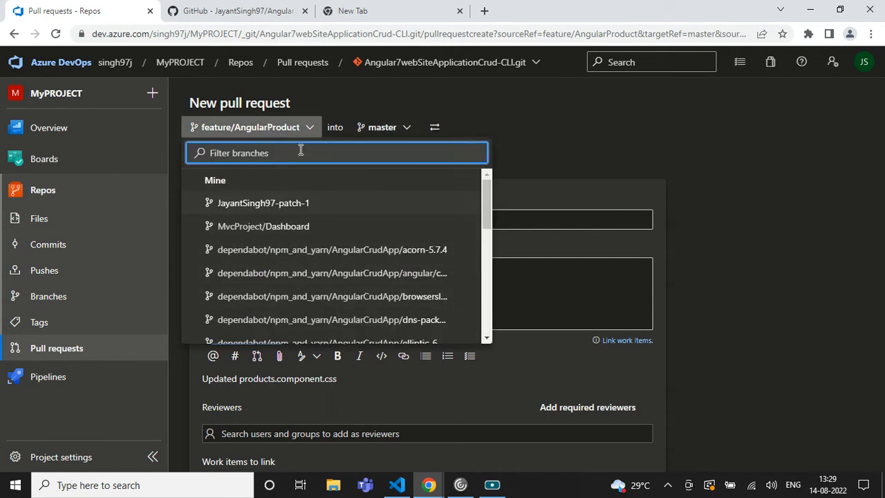
{"action": "left_click", "coordinate": [315, 120]}
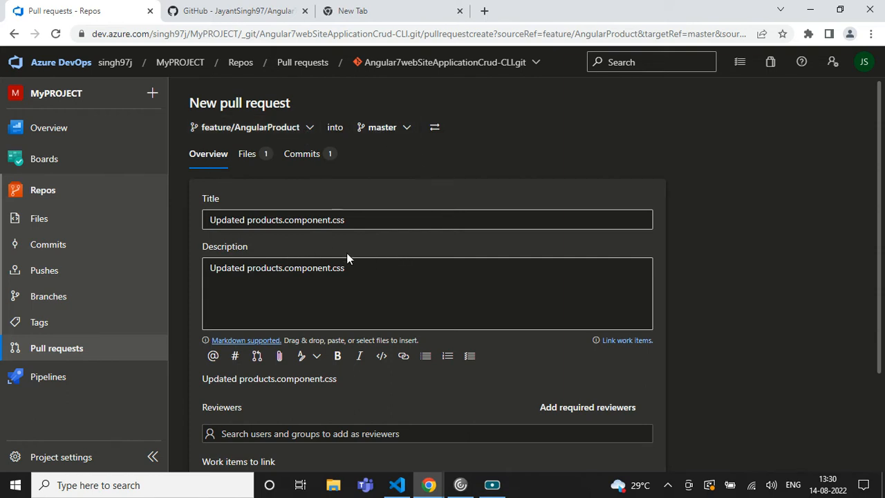
Examine the pull request form's title, description, reviewers, work items and tags, including the suggested reviewers
{"action": "scroll", "coordinate": [347, 258], "scroll_direction": "down", "scroll_amount": 1}
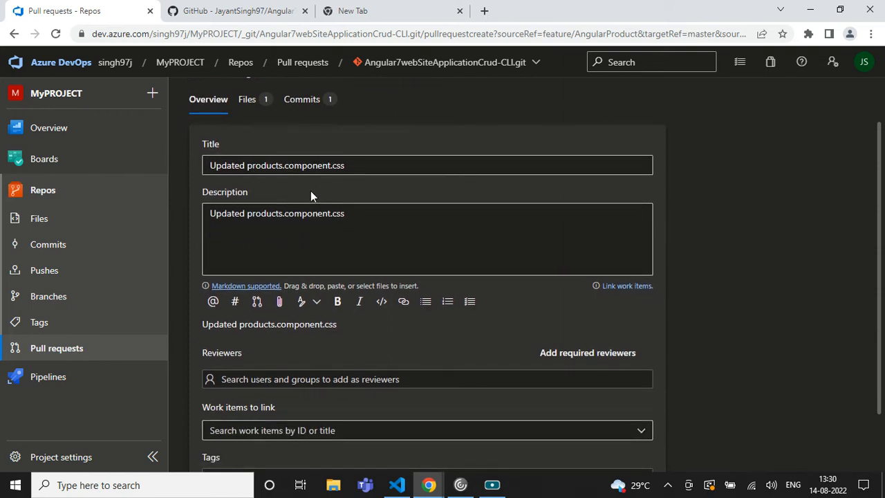
{"action": "scroll", "coordinate": [405, 249], "scroll_direction": "up", "scroll_amount": 1}
{"action": "scroll", "coordinate": [401, 253], "scroll_direction": "down", "scroll_amount": 2}
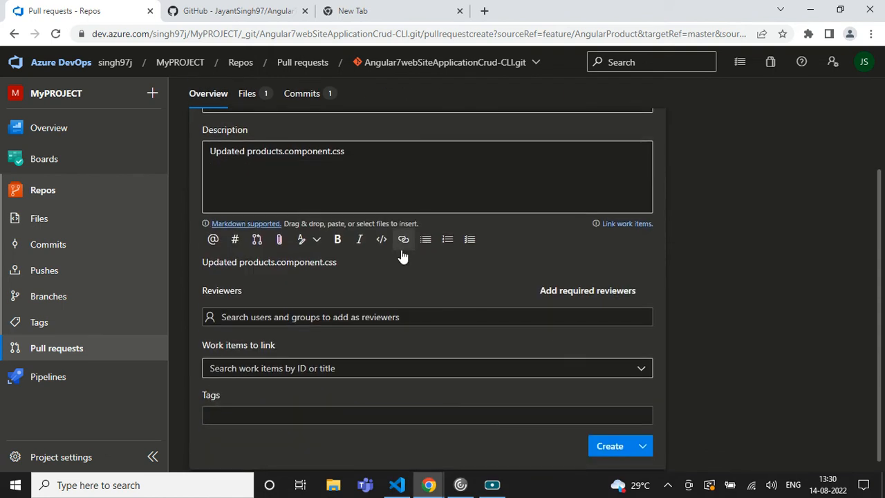
{"action": "left_click", "coordinate": [309, 309]}
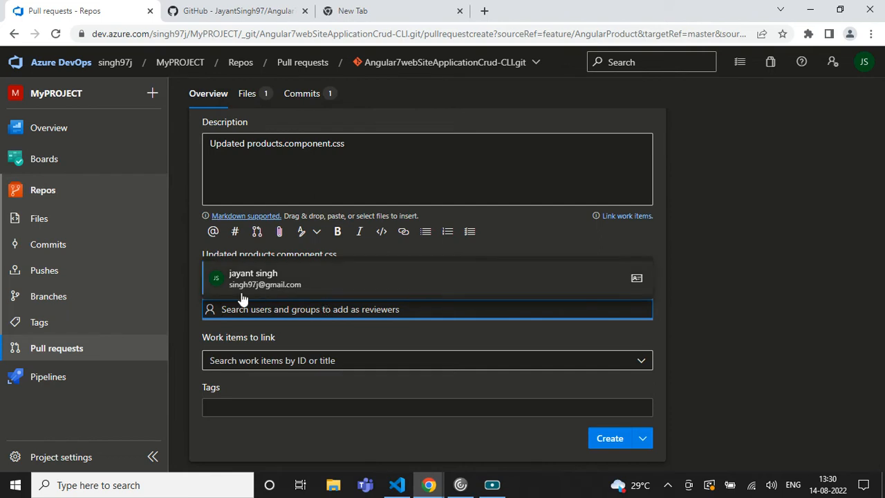
{"action": "left_click", "coordinate": [303, 334]}
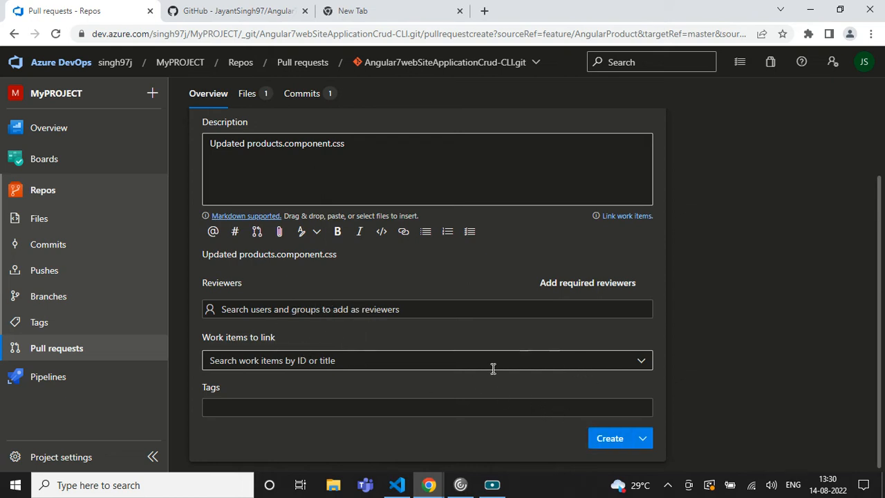
{"action": "scroll", "coordinate": [500, 294], "scroll_direction": "up", "scroll_amount": 2}
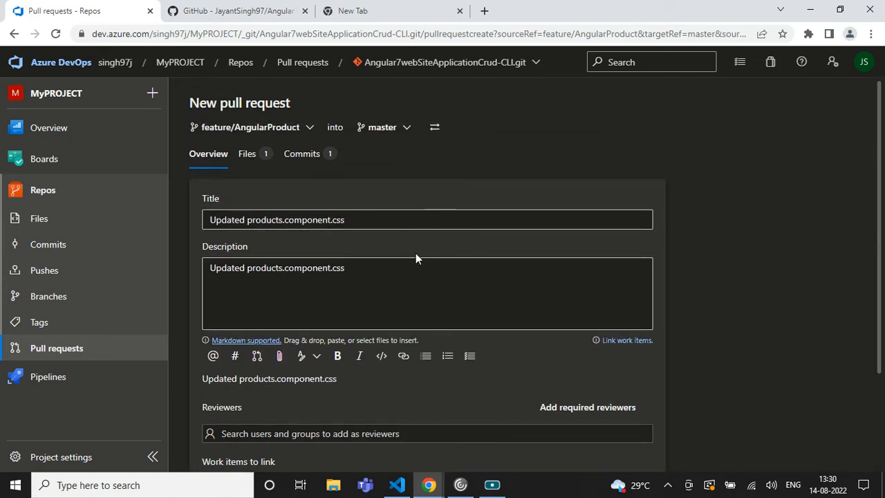
{"action": "scroll", "coordinate": [449, 291], "scroll_direction": "down", "scroll_amount": 2}
{"action": "scroll", "coordinate": [344, 249], "scroll_direction": "up", "scroll_amount": 2}
Review the side-by-side changes to products.component.css in the pull request, and return to its overview form
{"action": "left_click", "coordinate": [268, 161]}
{"action": "left_click", "coordinate": [271, 288]}
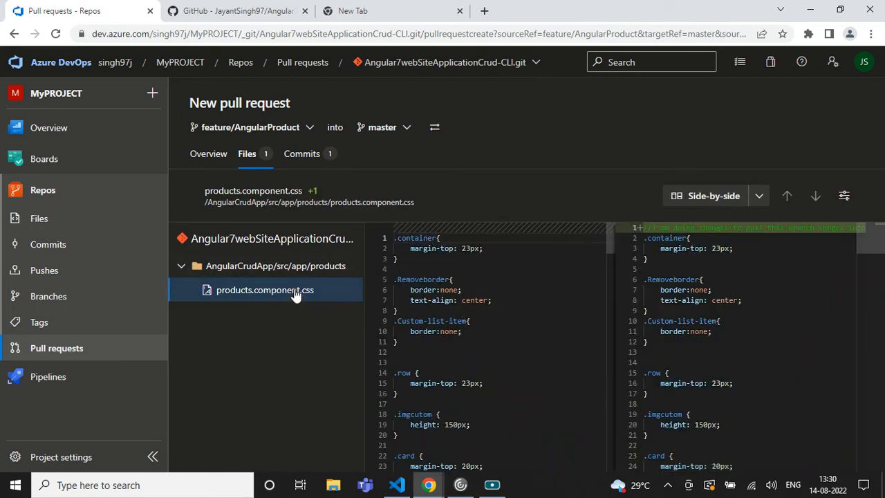
{"action": "scroll", "coordinate": [708, 304], "scroll_direction": "right", "scroll_amount": 2}
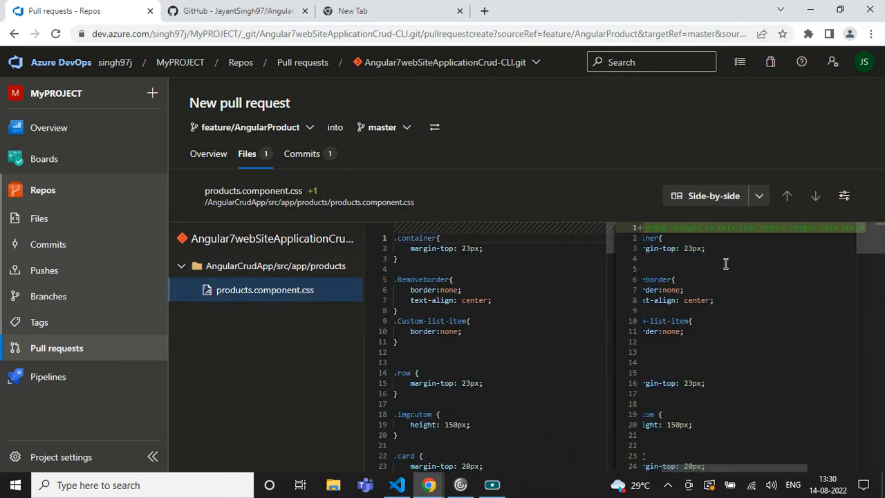
{"action": "scroll", "coordinate": [727, 263], "scroll_direction": "left", "scroll_amount": 2}
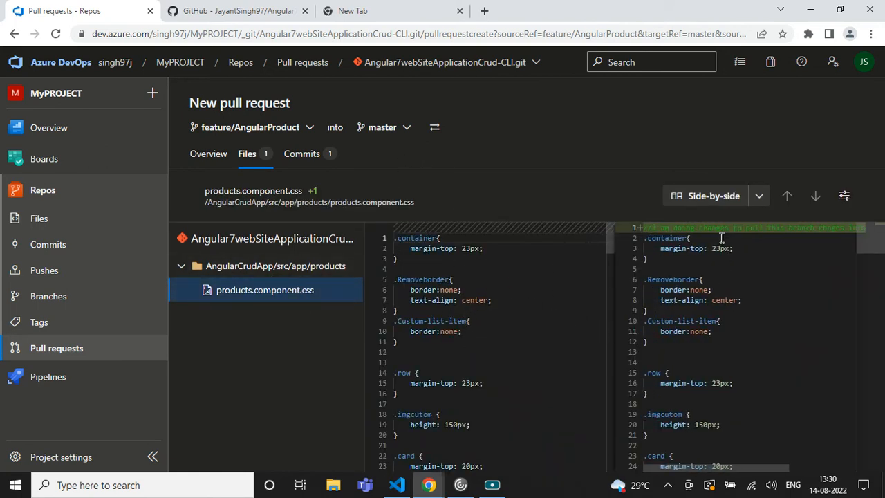
{"action": "left_click", "coordinate": [217, 158]}
{"action": "scroll", "coordinate": [415, 305], "scroll_direction": "down", "scroll_amount": 2}
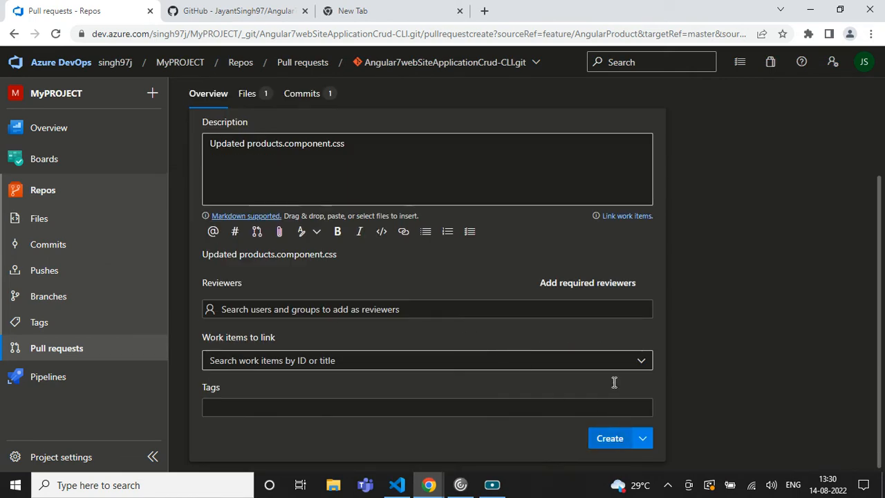
Create the pull request, dismiss the welcome notice, and add yourself as an optional reviewer
{"action": "left_click", "coordinate": [610, 437]}
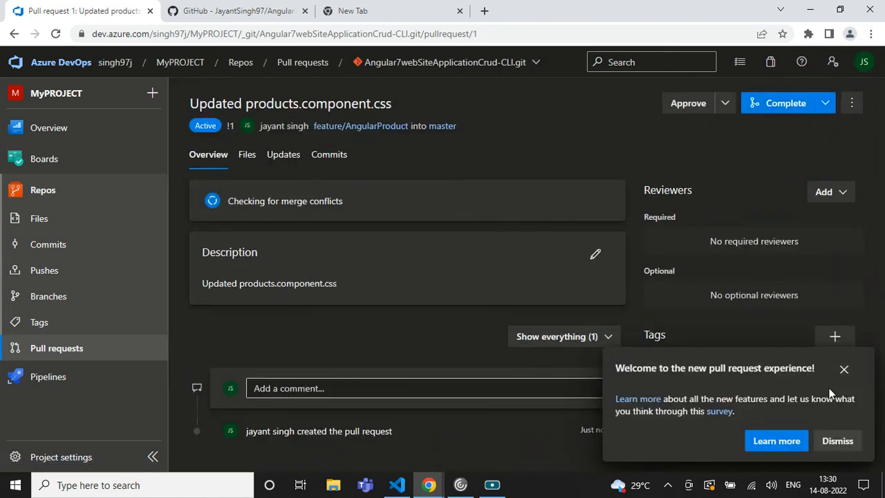
{"action": "left_click", "coordinate": [844, 369]}
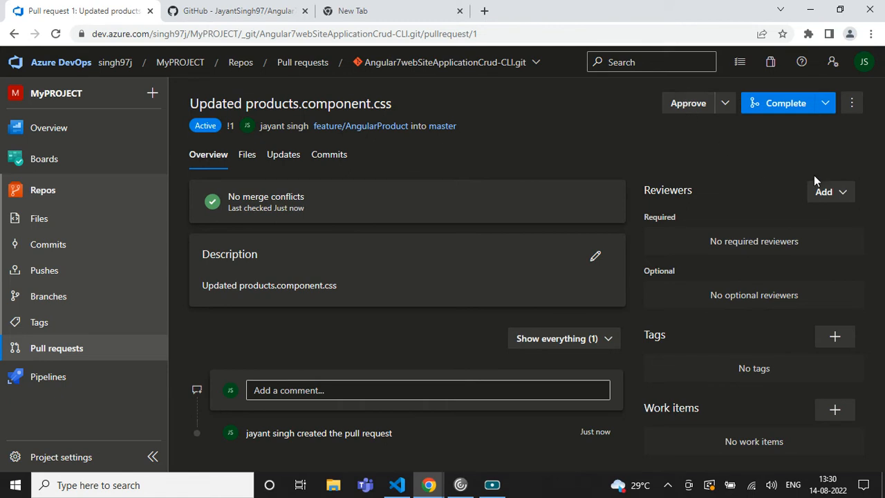
{"action": "left_click", "coordinate": [834, 194]}
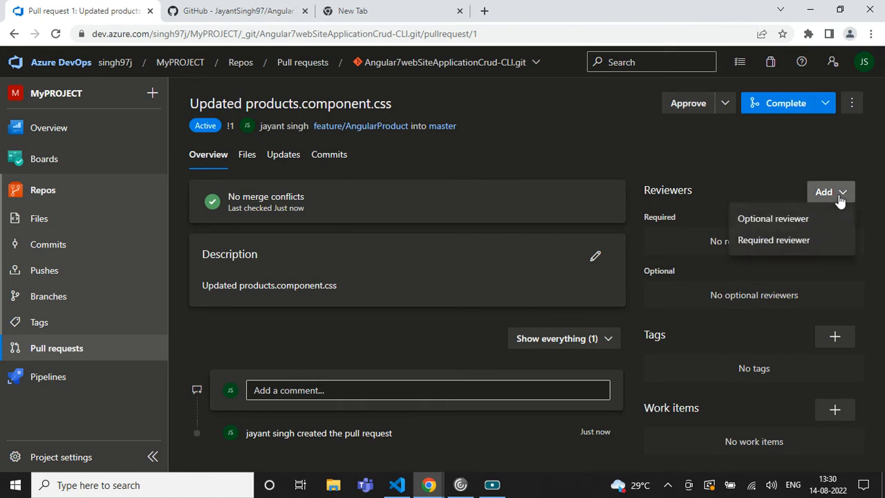
{"action": "left_click", "coordinate": [768, 220]}
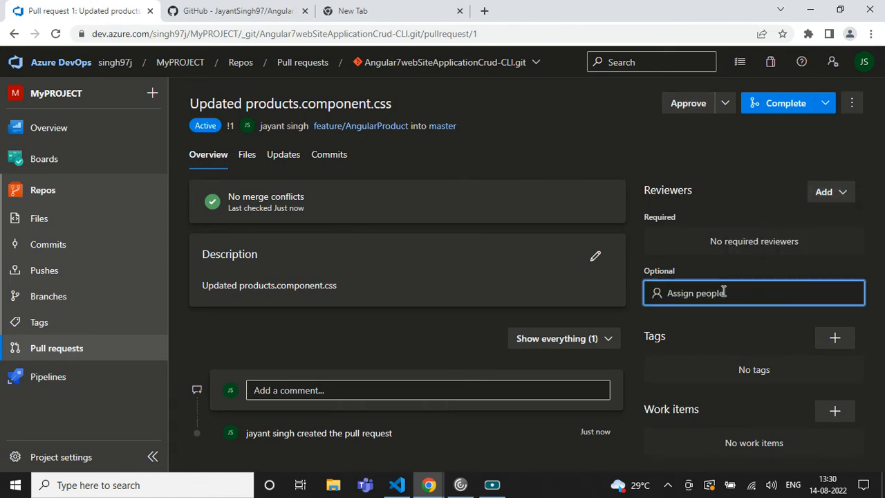
{"action": "left_click", "coordinate": [700, 260]}
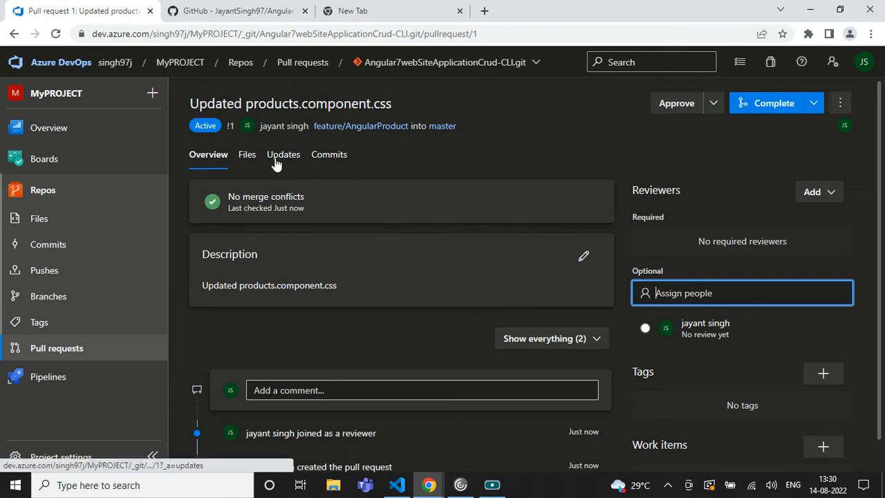
Link the work item Issue 3: Angular App error to the pull request
{"action": "scroll", "coordinate": [487, 260], "scroll_direction": "down", "scroll_amount": 1}
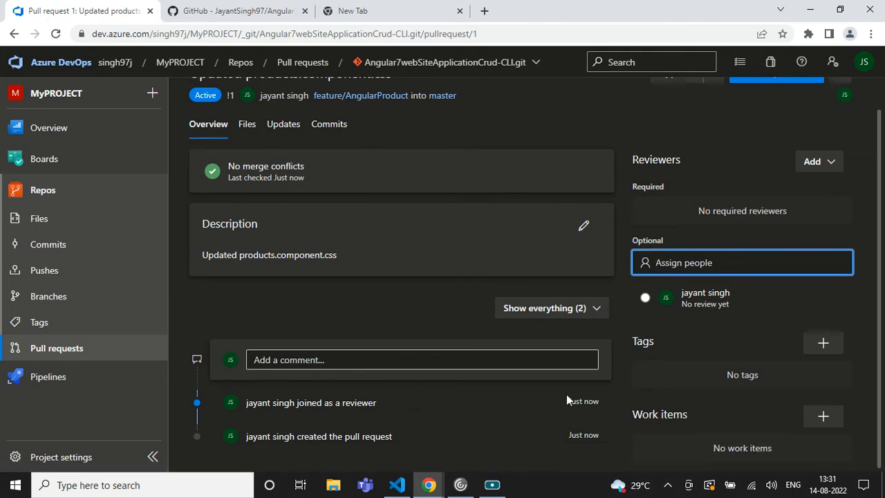
{"action": "left_click", "coordinate": [823, 416]}
{"action": "left_click", "coordinate": [823, 395]}
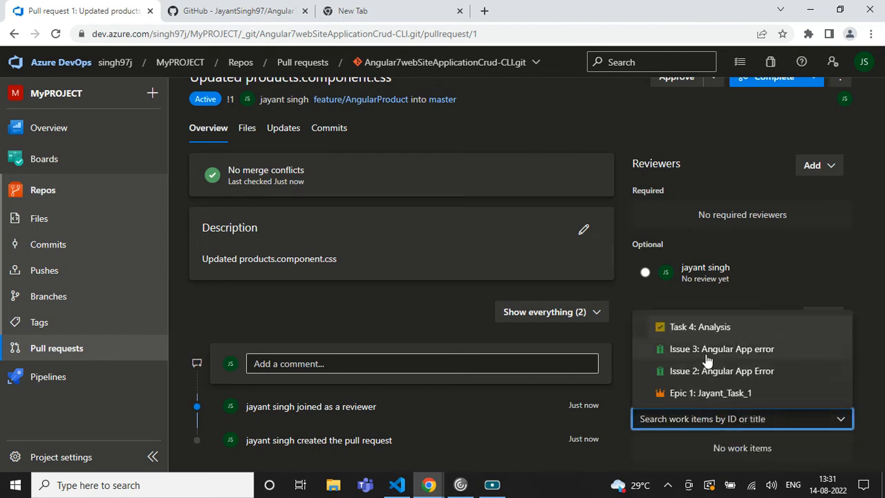
{"action": "left_click", "coordinate": [705, 358]}
{"action": "scroll", "coordinate": [700, 374], "scroll_direction": "down", "scroll_amount": 1}
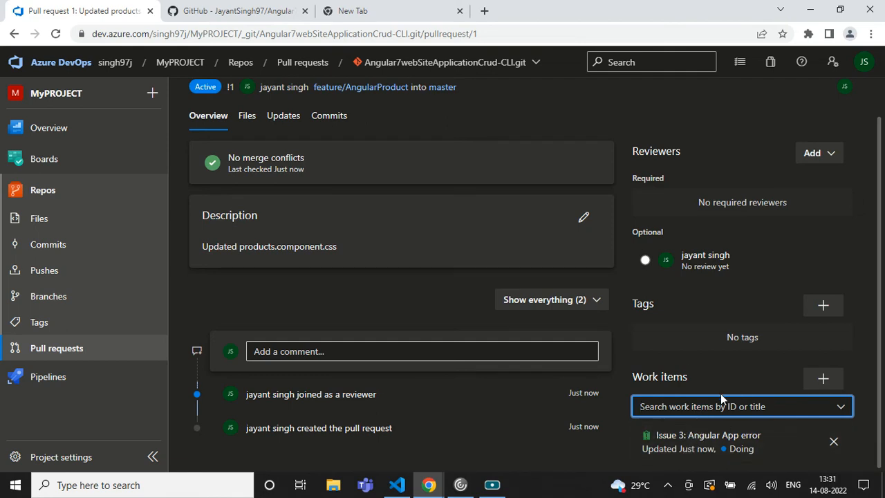
Approve the pull request and complete it with Merge (no fast forward), keeping the options to complete associated work items and delete feature/AngularProduct
{"action": "scroll", "coordinate": [307, 183], "scroll_direction": "up", "scroll_amount": 1}
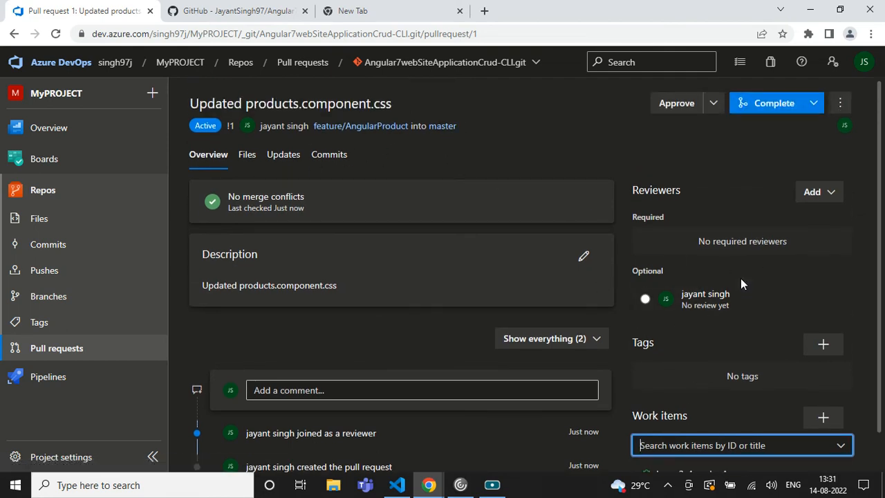
{"action": "left_click", "coordinate": [679, 108]}
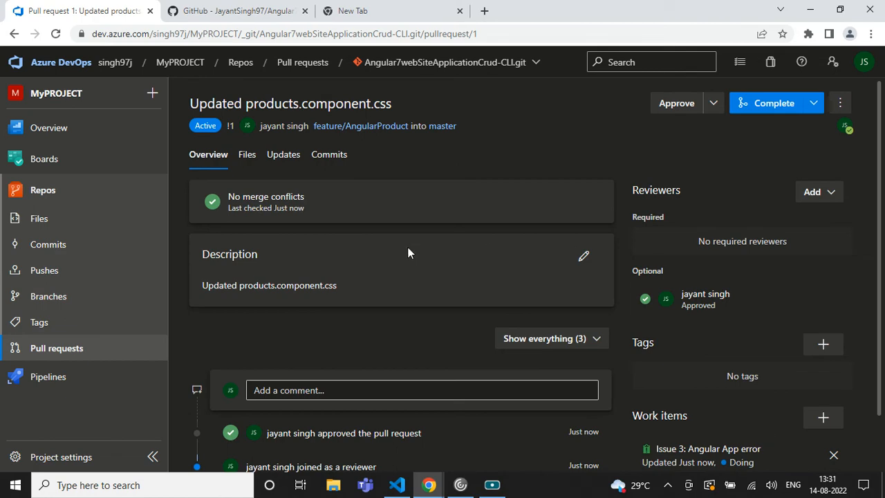
{"action": "left_click", "coordinate": [770, 105]}
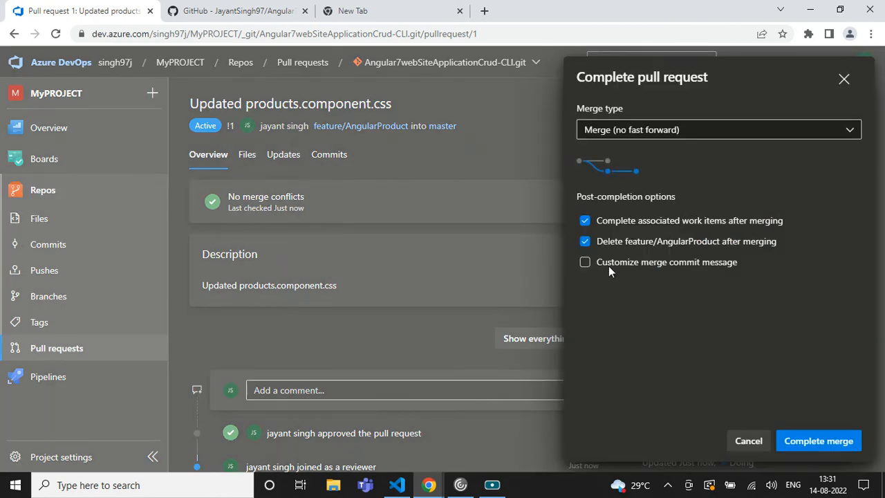
{"action": "left_click", "coordinate": [814, 443]}
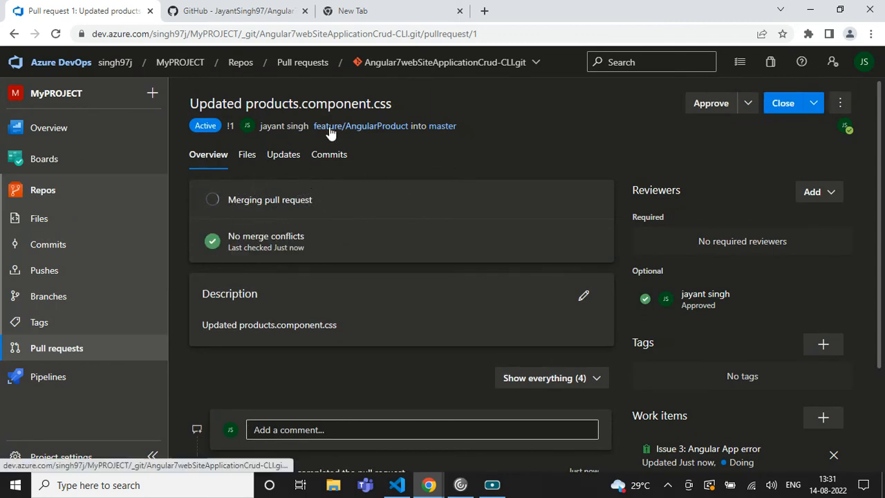
Look over the completed pull request's additional actions and its activity timeline
{"action": "left_click", "coordinate": [837, 101]}
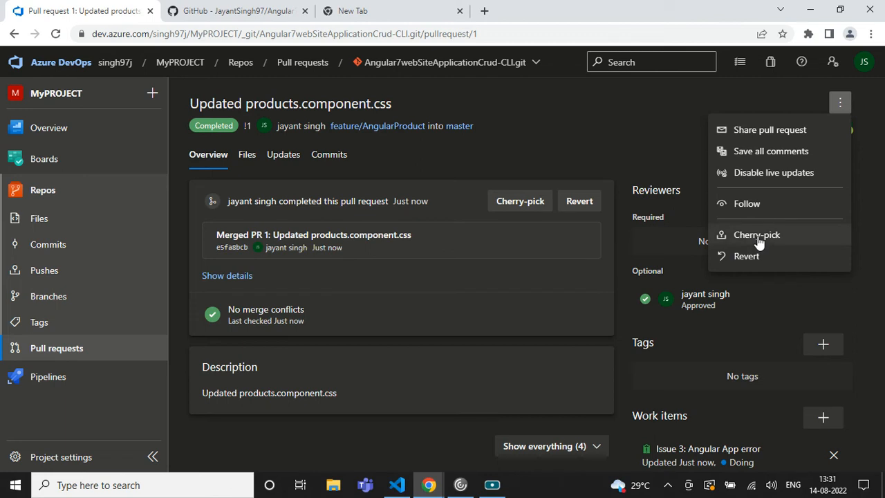
{"action": "left_click", "coordinate": [543, 127]}
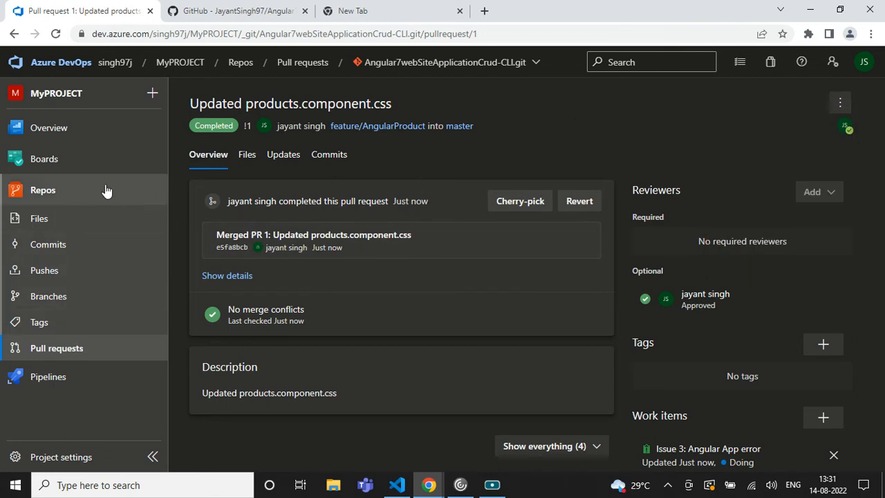
{"action": "scroll", "coordinate": [471, 222], "scroll_direction": "down", "scroll_amount": 3}
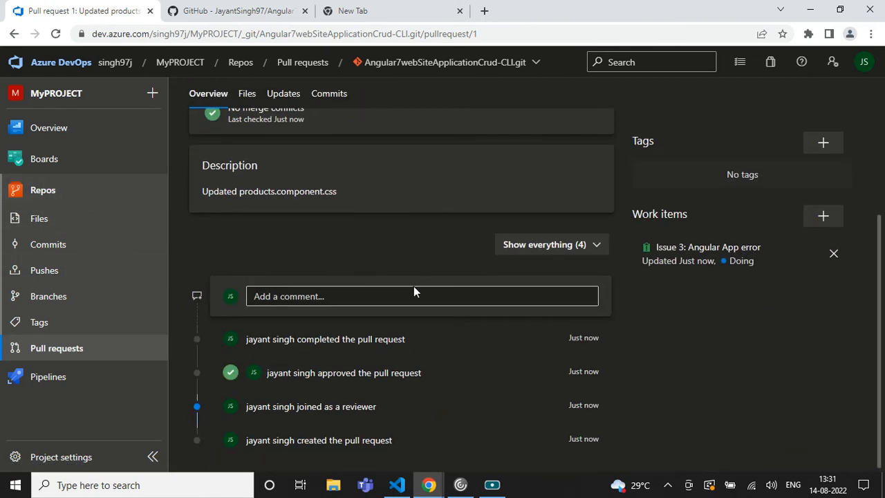
{"action": "scroll", "coordinate": [413, 287], "scroll_direction": "up", "scroll_amount": 3}
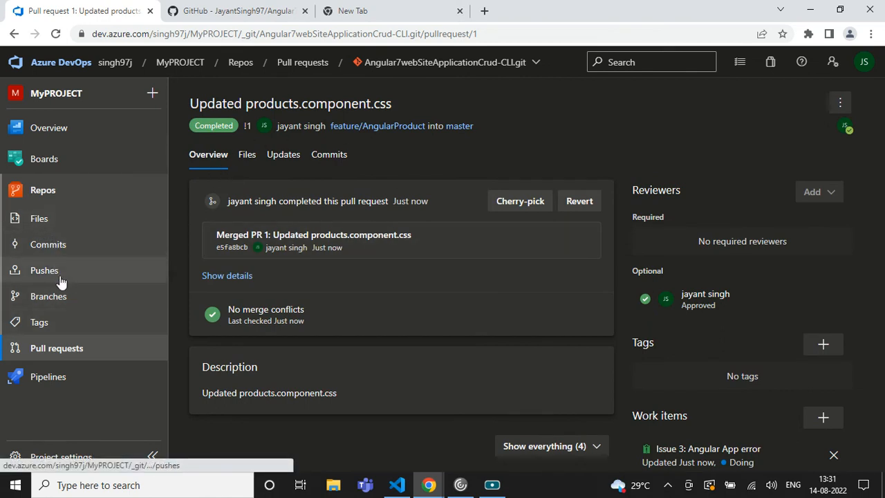
Check the repository's own, active, completed and abandoned pull request lists
{"action": "left_click", "coordinate": [75, 351]}
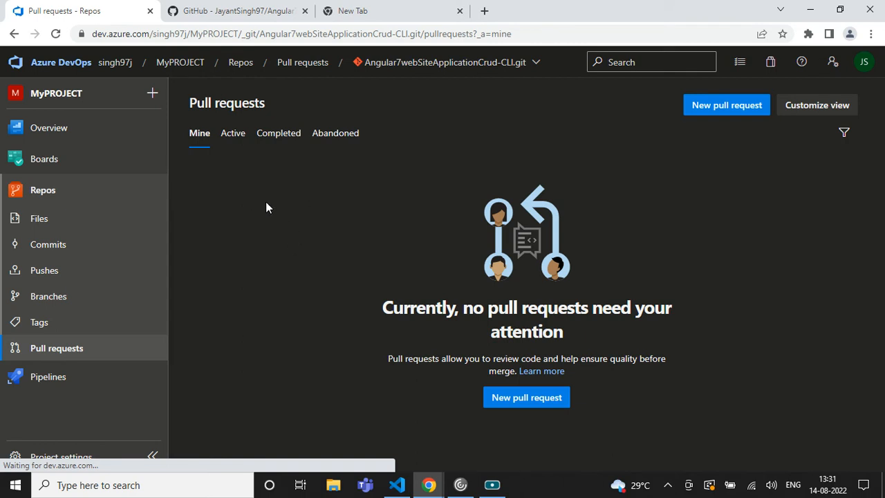
{"action": "left_click", "coordinate": [232, 138]}
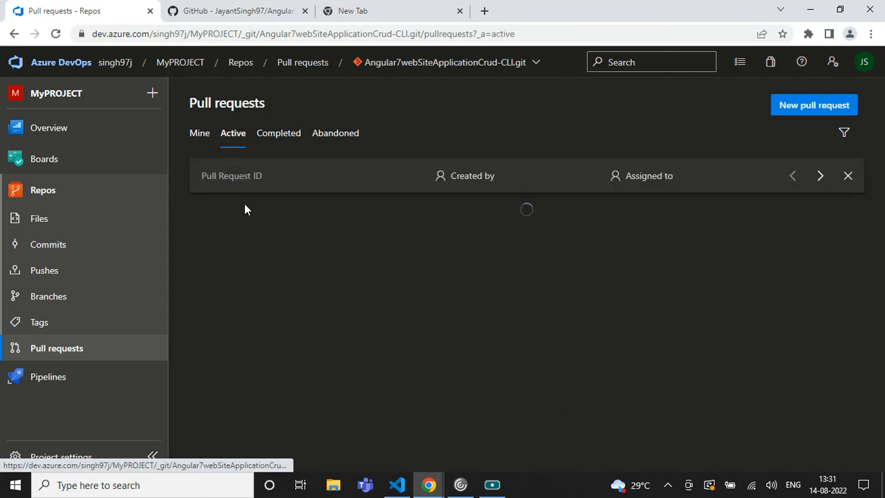
{"action": "left_click", "coordinate": [273, 140]}
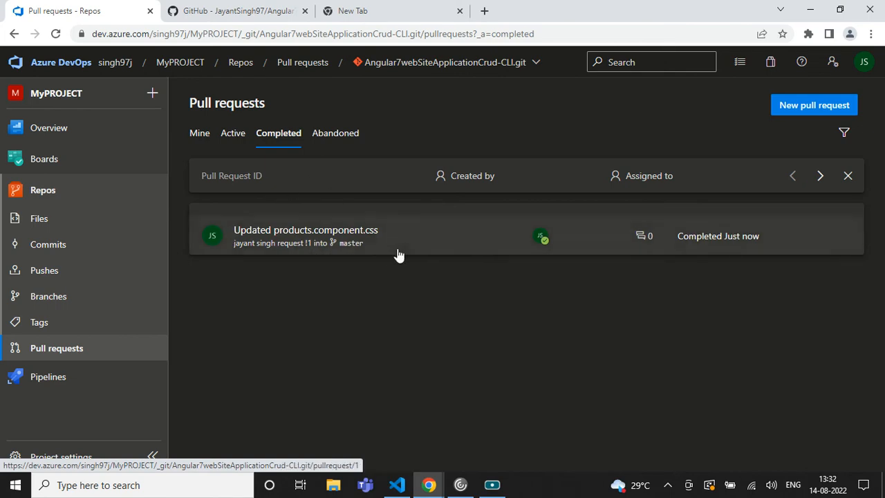
{"action": "left_click", "coordinate": [337, 143]}
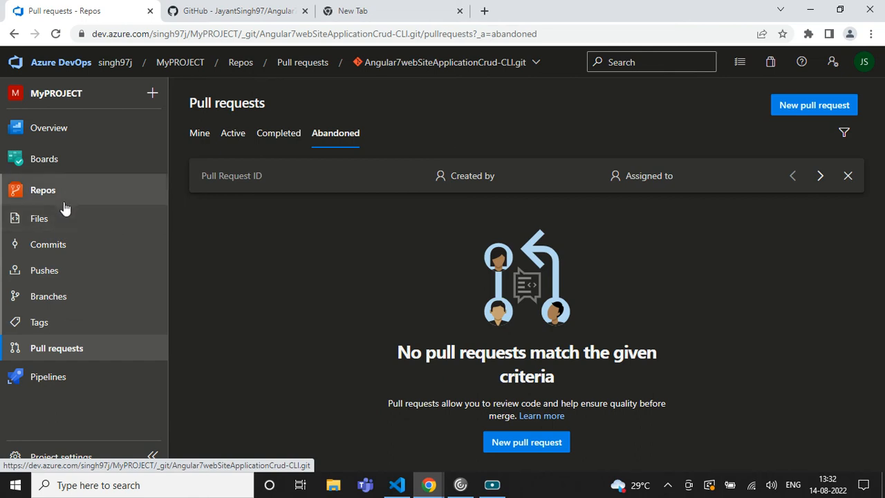
Examine master's files and commit history, and view the products.component.css change in the Merged PR 1 commit
{"action": "left_click", "coordinate": [57, 227]}
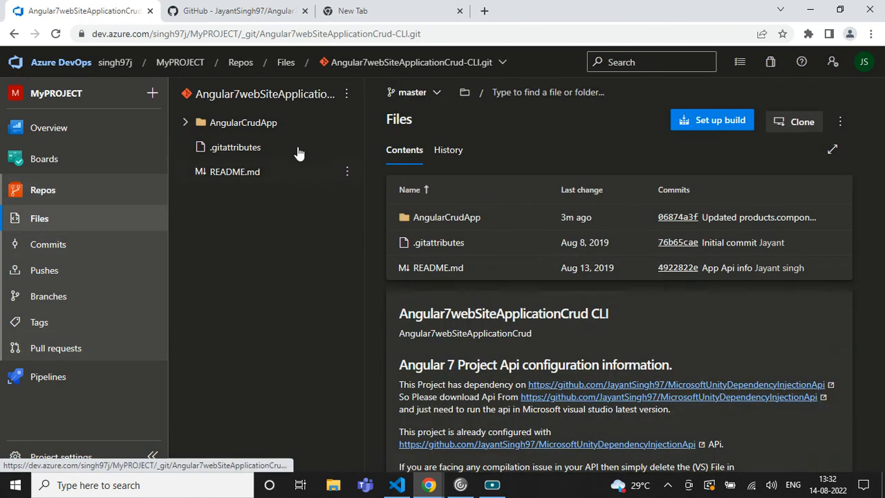
{"action": "left_click", "coordinate": [187, 124]}
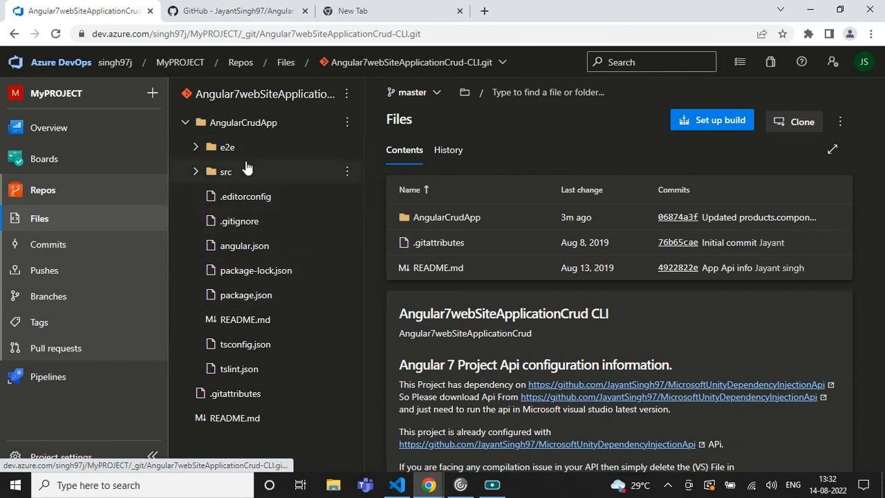
{"action": "left_click", "coordinate": [448, 149]}
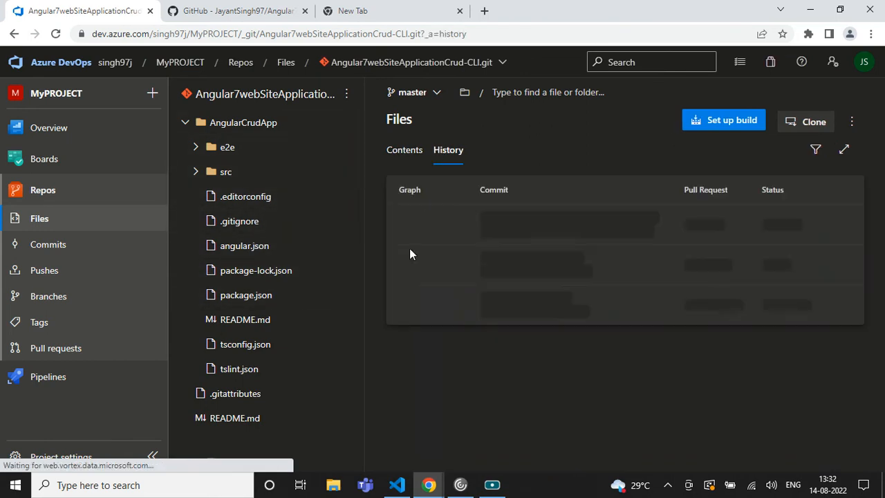
{"action": "scroll", "coordinate": [572, 283], "scroll_direction": "down", "scroll_amount": 5}
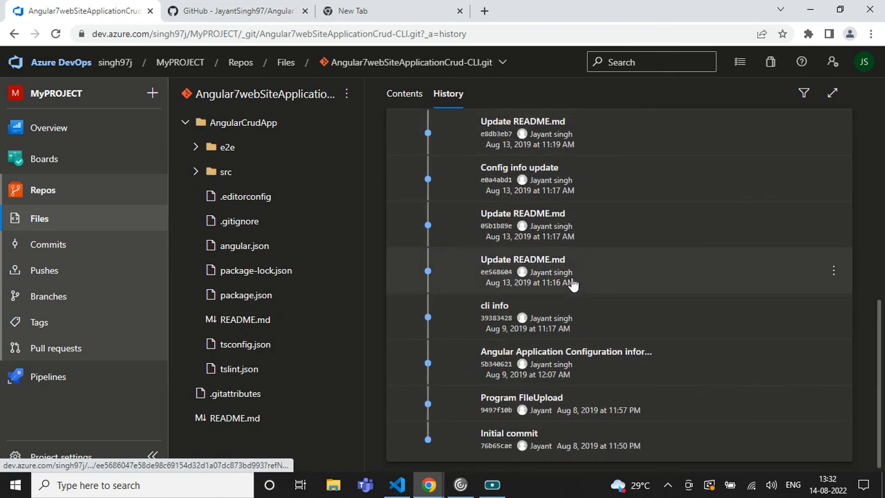
{"action": "scroll", "coordinate": [490, 166], "scroll_direction": "up", "scroll_amount": 5}
{"action": "scroll", "coordinate": [712, 284], "scroll_direction": "down", "scroll_amount": 5}
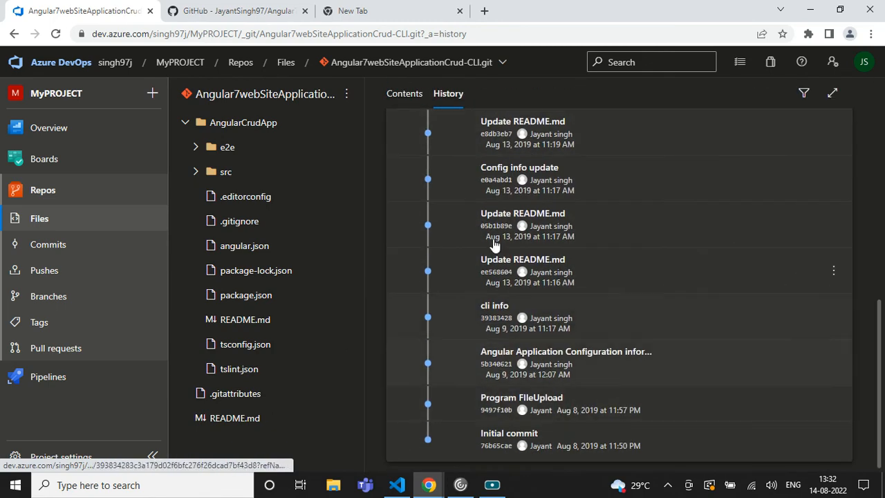
{"action": "scroll", "coordinate": [644, 227], "scroll_direction": "up", "scroll_amount": 5}
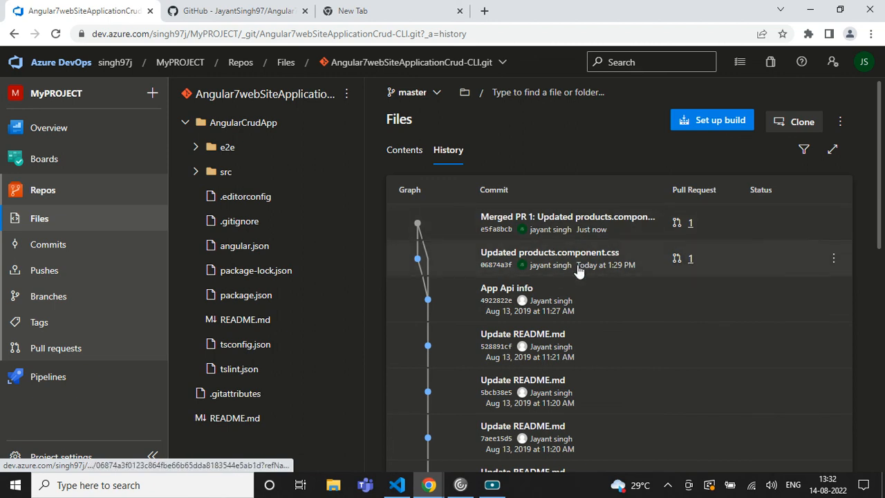
{"action": "left_click", "coordinate": [609, 242]}
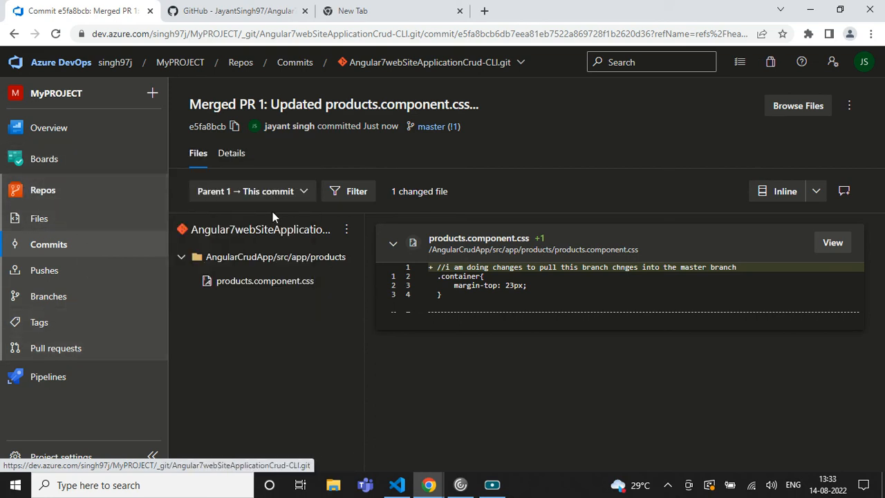
{"action": "mouse_move", "coordinate": [102, 140]}
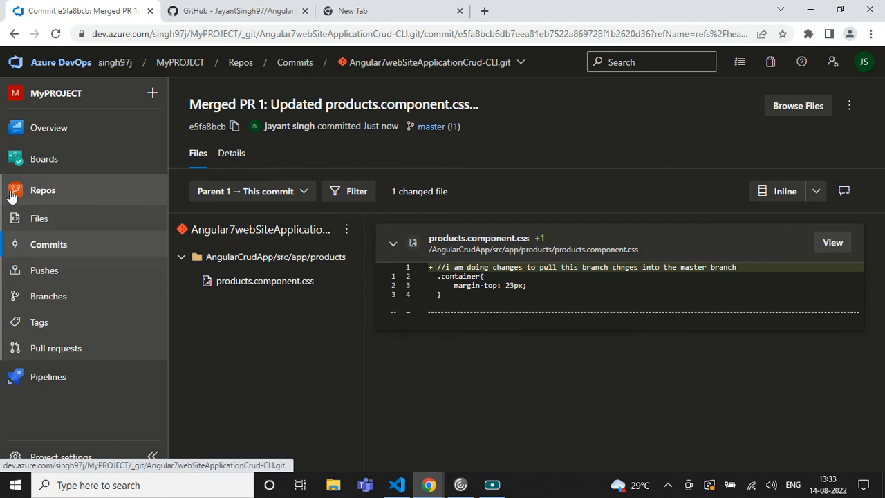
{"action": "mouse_move", "coordinate": [64, 170]}
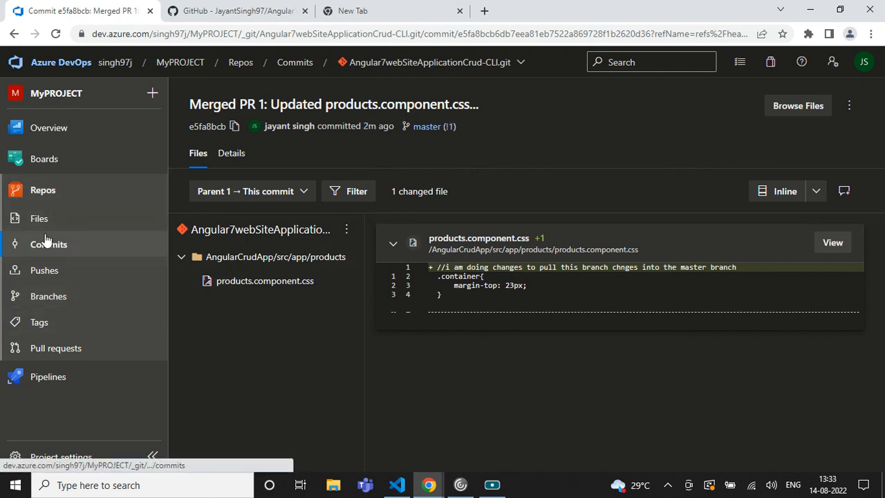
Return to the repository's files and look through the options for switching, creating, importing and managing repositories
{"action": "left_click", "coordinate": [73, 193]}
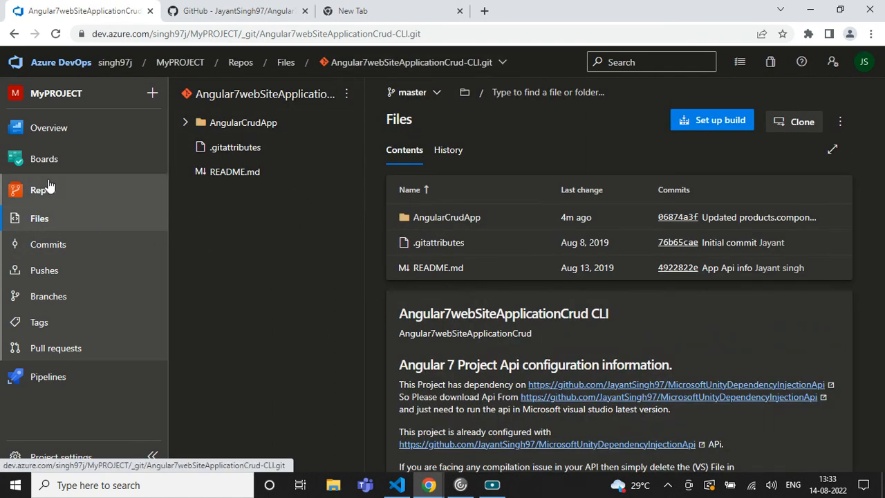
{"action": "left_click", "coordinate": [415, 62]}
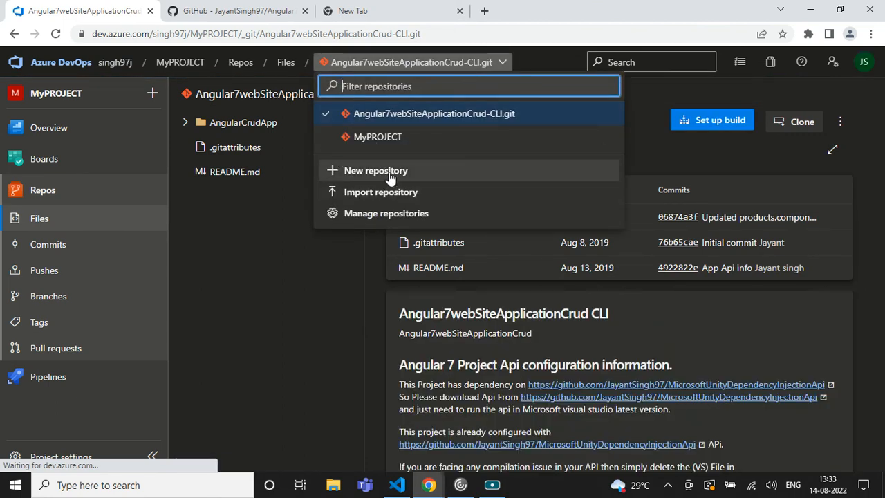
{"action": "left_click", "coordinate": [367, 196]}
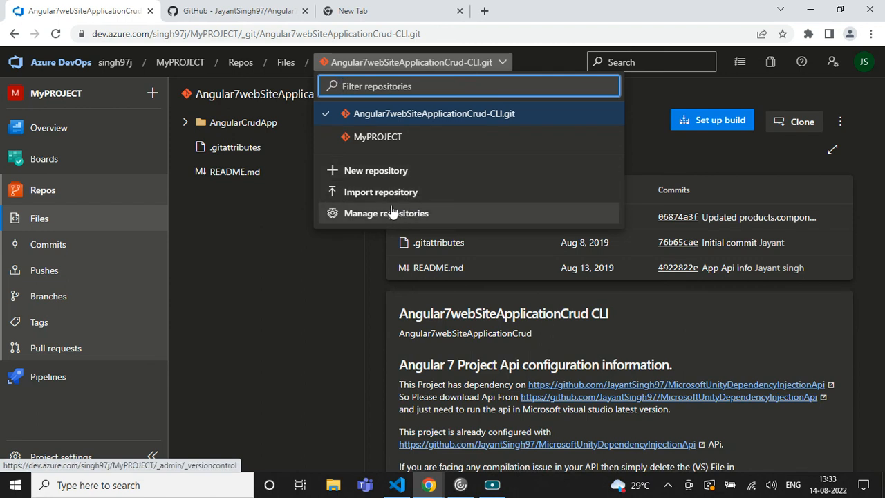
{"action": "left_click", "coordinate": [219, 264]}
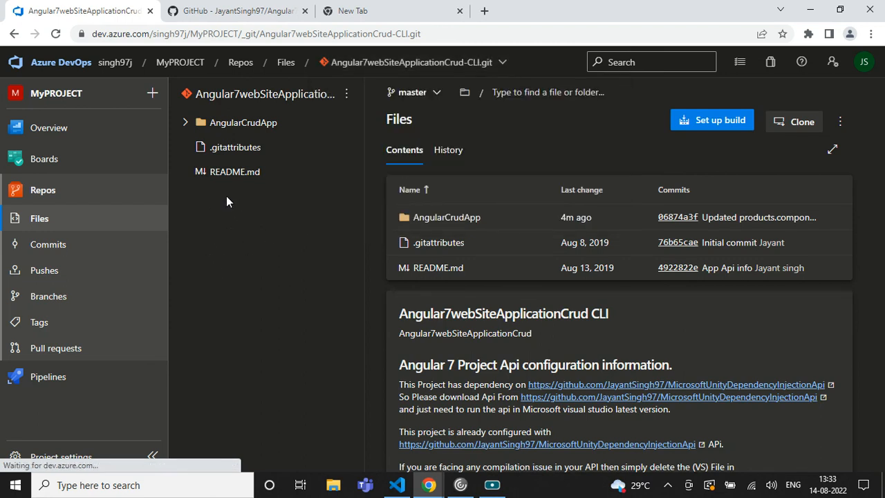